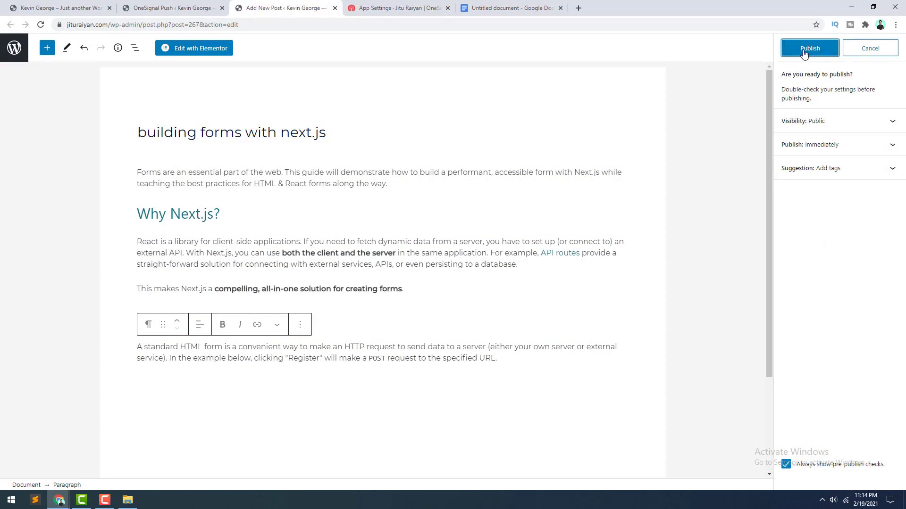
Step: Publish the post 'building forms with next.js' from the pre-publish panel
left_click(804, 51)
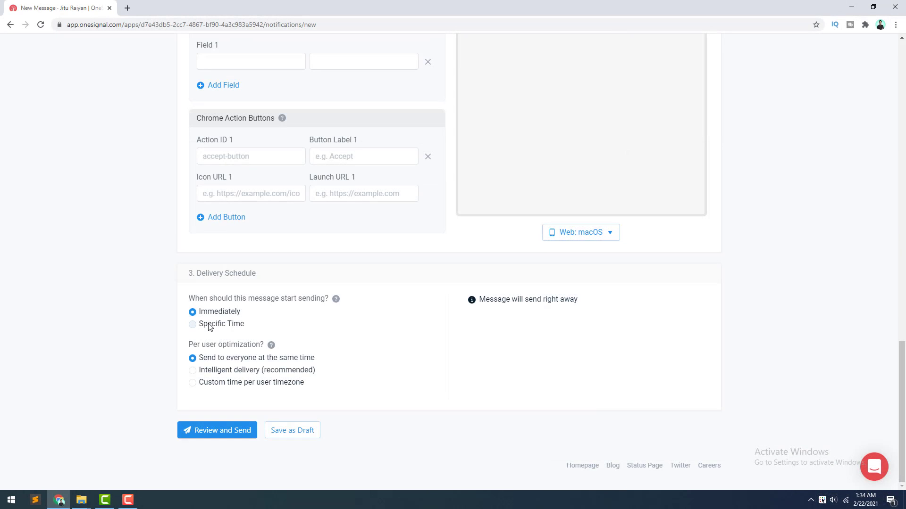
Step: Pick a scheduled send date, then view the Complete Python Masterclass message's delivery report
left_click(210, 327)
left_click(212, 338)
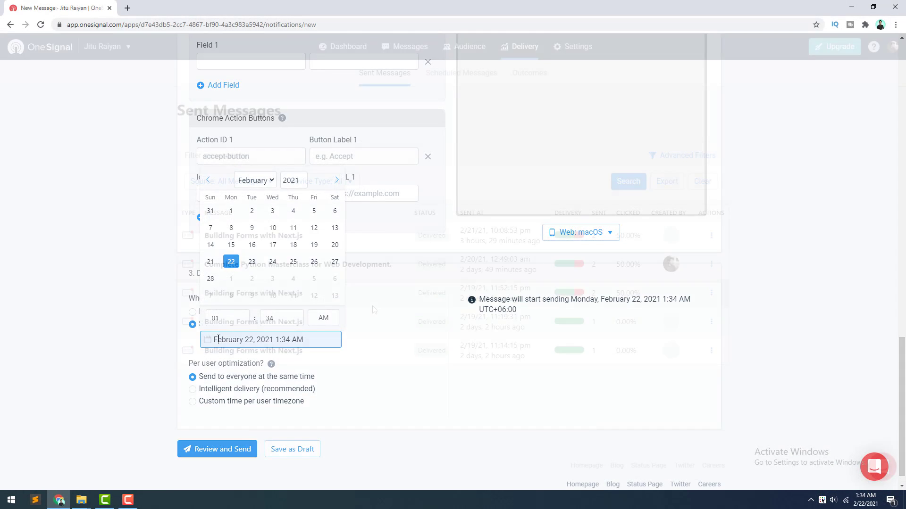
left_click(376, 272)
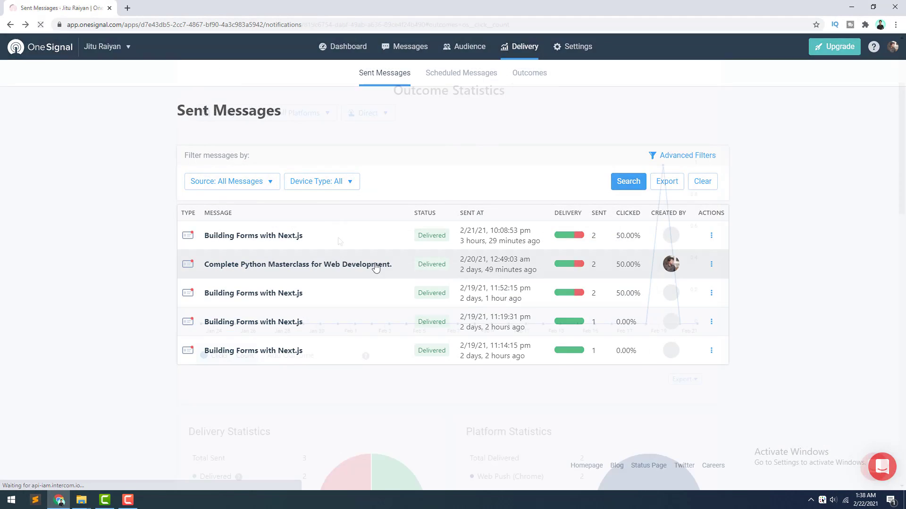
scroll(338, 241, "down", 5)
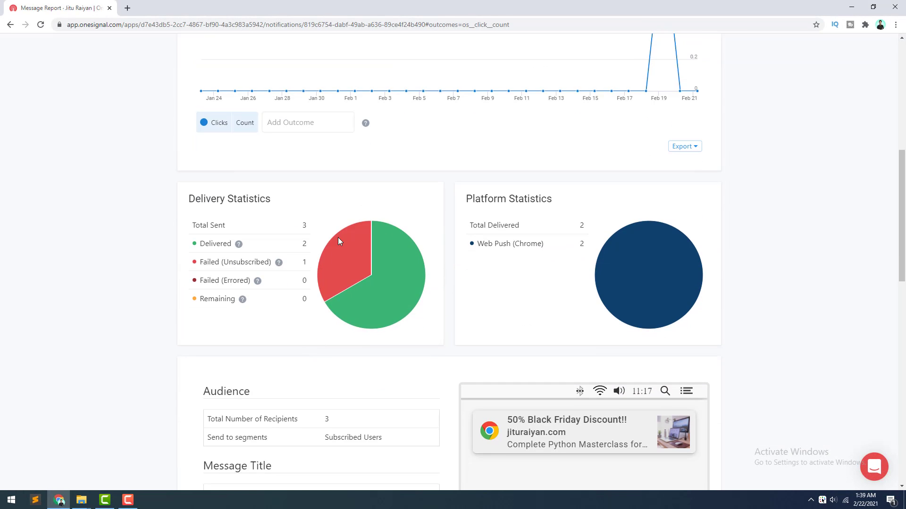
mouse_move(395, 302)
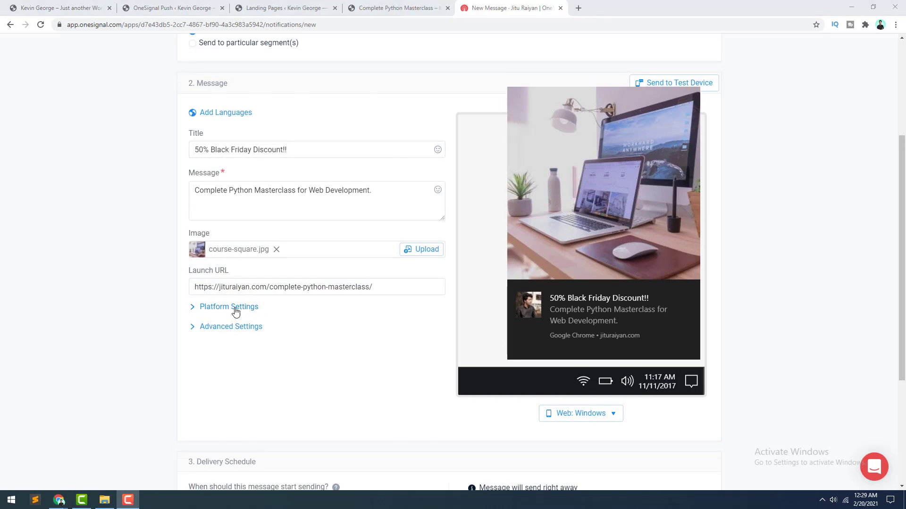
Step: Give the Black Friday message the collapse ID 'blackfriday' in its platform settings
left_click(232, 308)
scroll(286, 285, "down", 3)
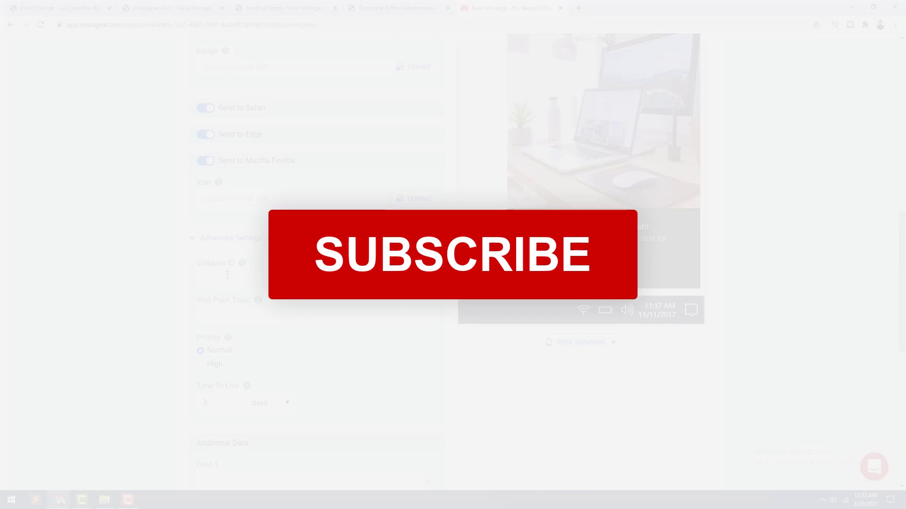
left_click(227, 275)
type("blackfriday")
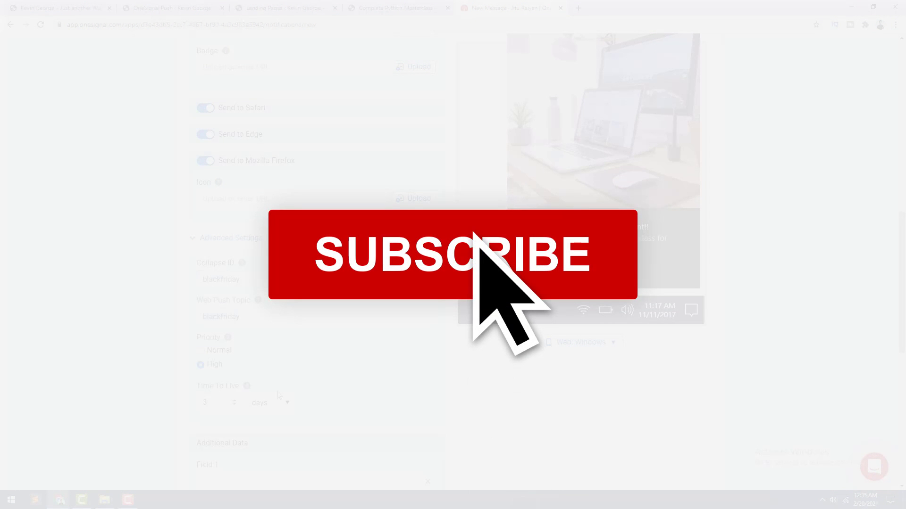
scroll(273, 332, "down", 4)
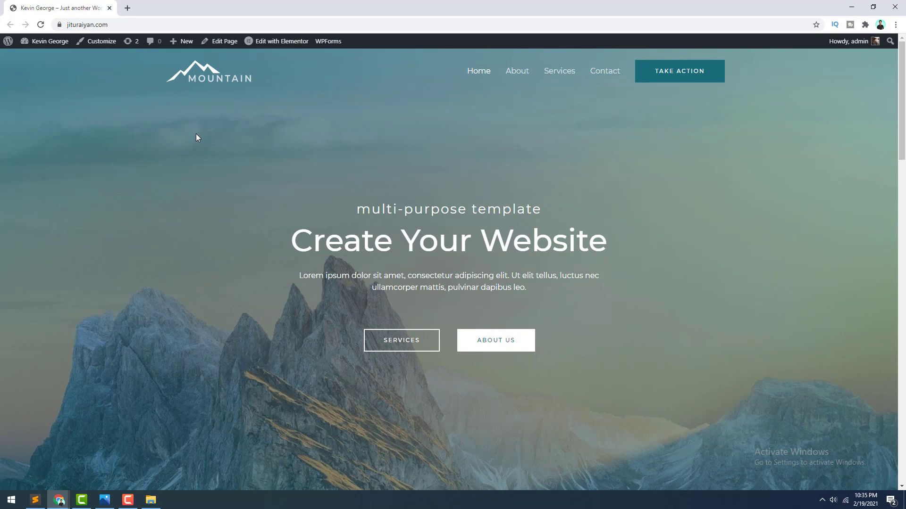
Step: Open the site dashboard in a new tab and go to Plugins > Add New
right_click(60, 42)
left_click(69, 49)
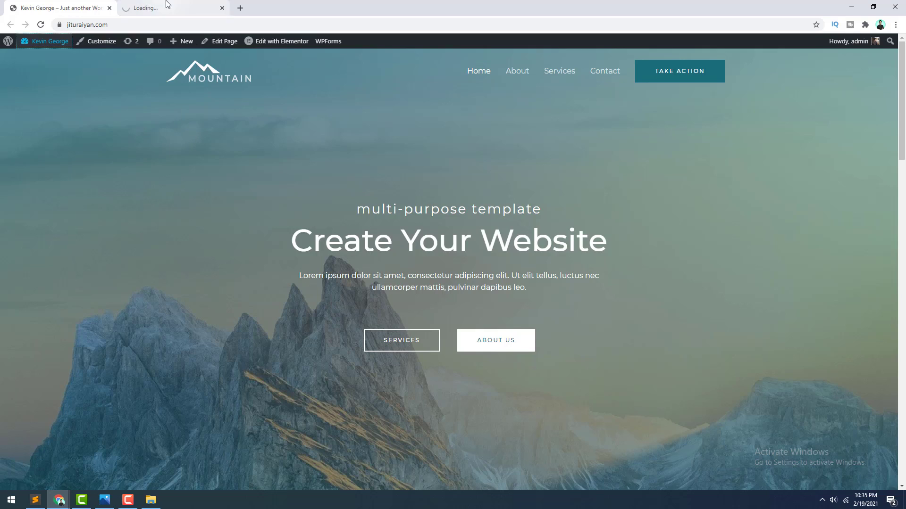
key("ctrl+Tab")
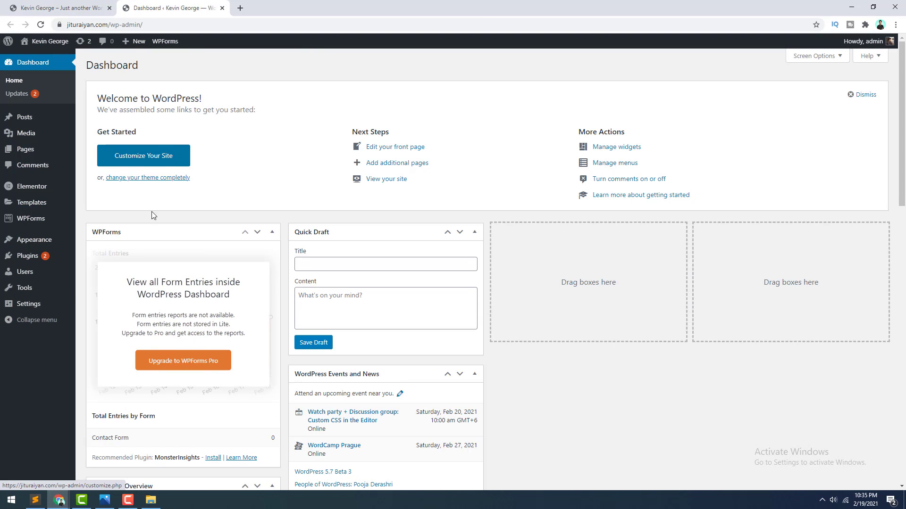
mouse_move(45, 259)
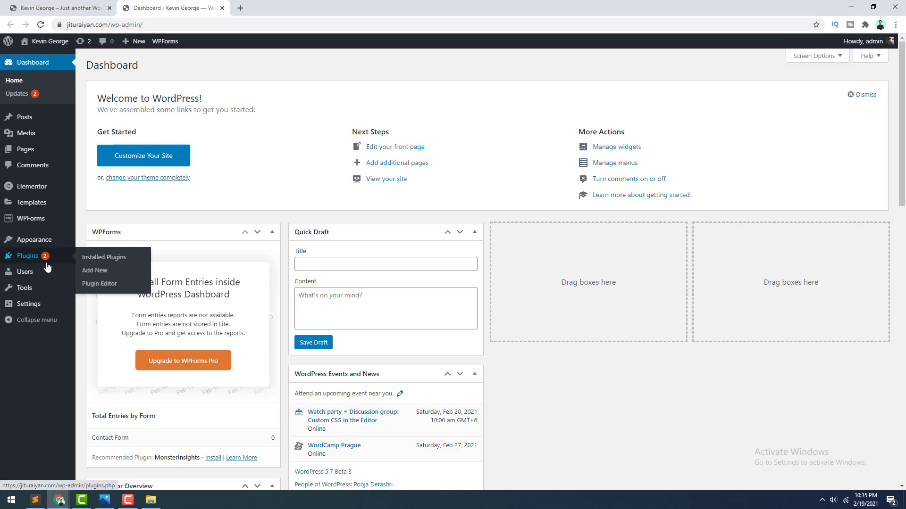
left_click(86, 272)
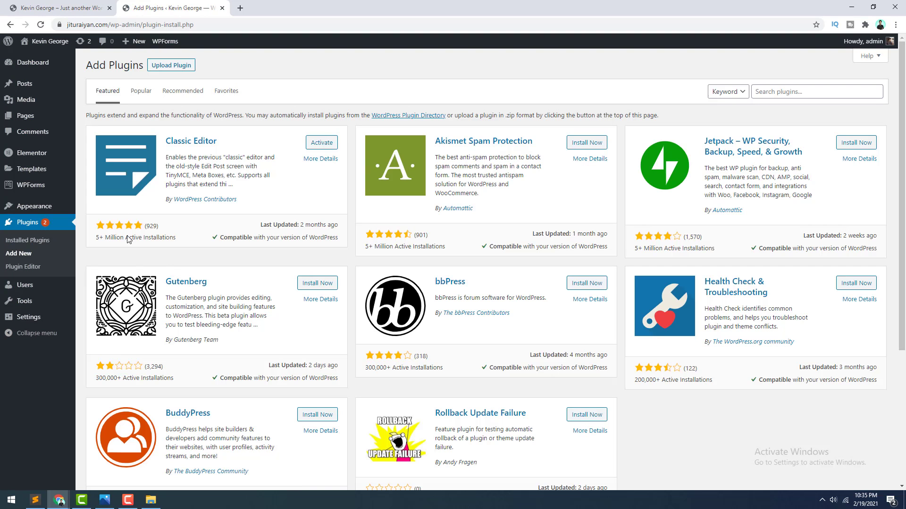
Step: Search for 'onesignal', then install and activate the OneSignal – Web Push Notifications plugin
left_click(764, 90)
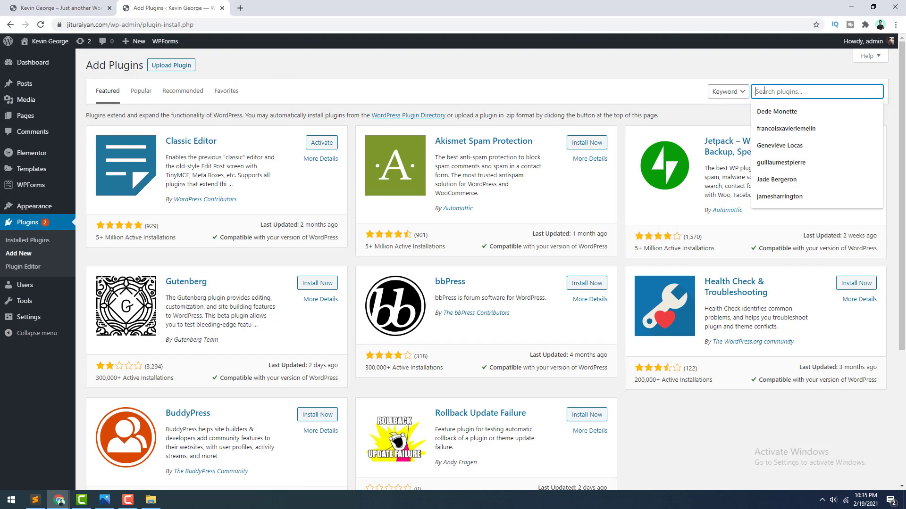
type("onesignal")
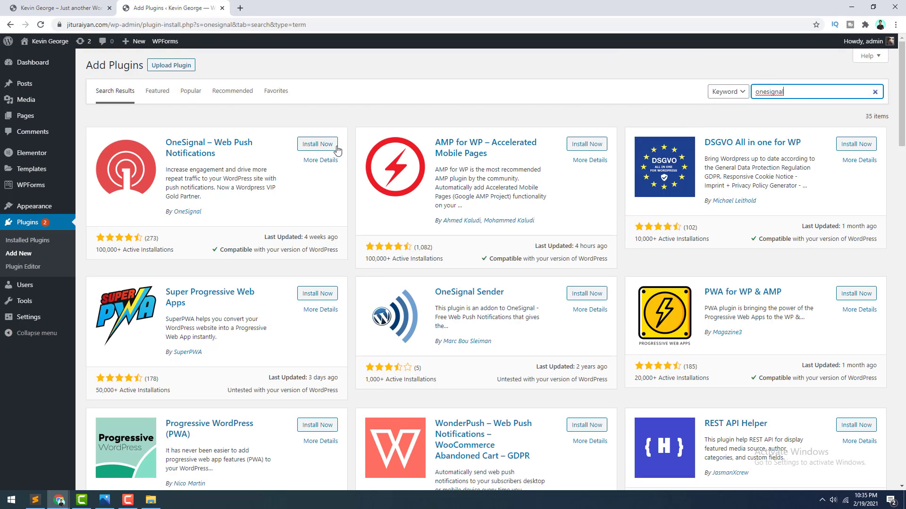
left_click(329, 148)
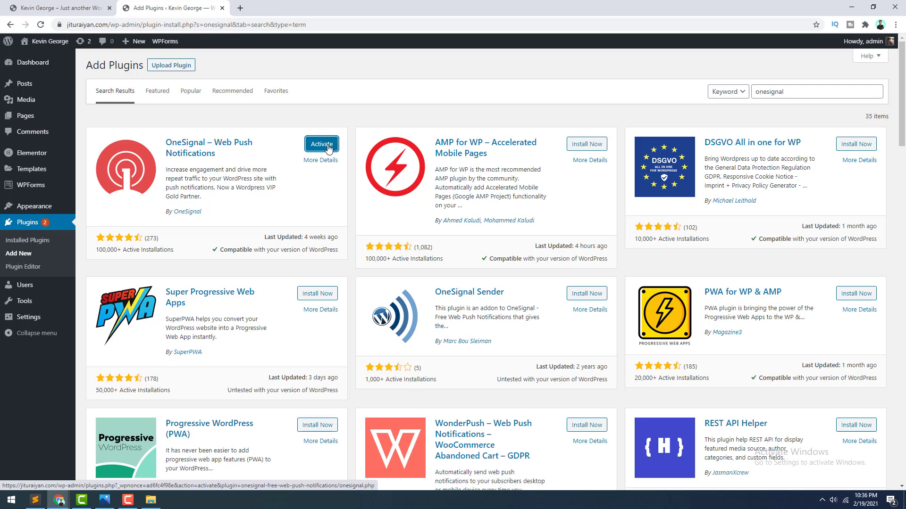
left_click(329, 148)
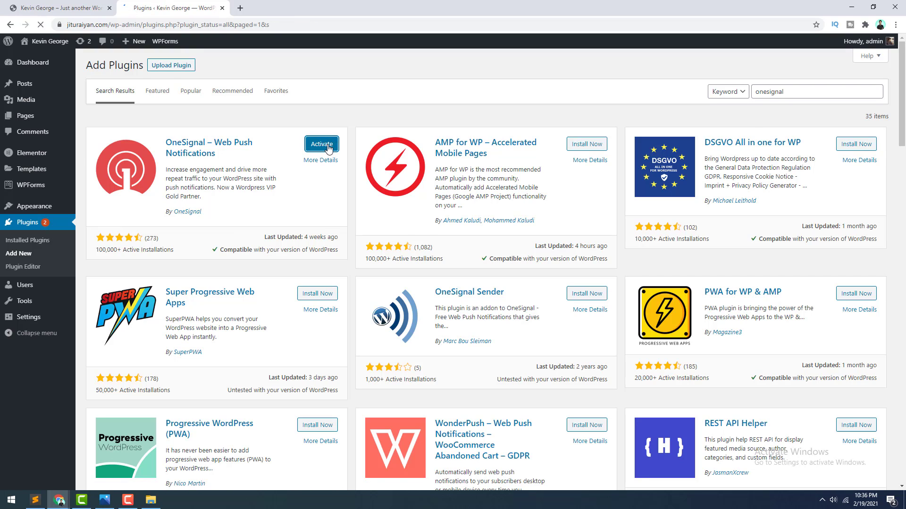
scroll(181, 246, "down", 3)
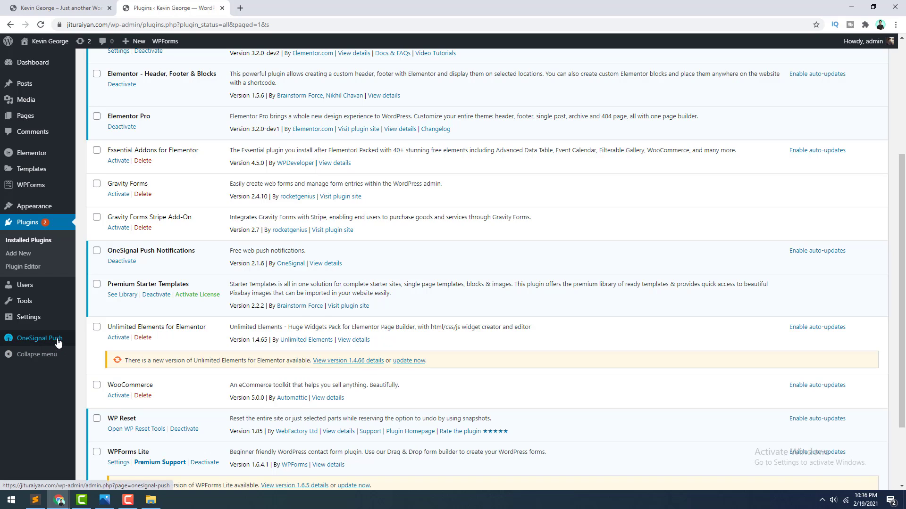
left_click(40, 338)
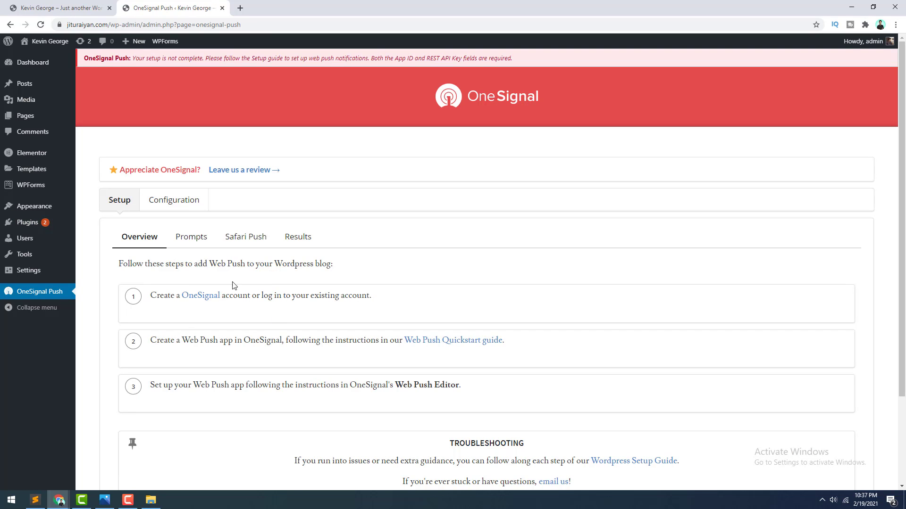
Step: Browse the OneSignal Push setup guide's subscription prompt and Safari push sections
scroll(305, 320, "down", 1)
scroll(306, 319, "down", 2)
scroll(305, 318, "up", 3)
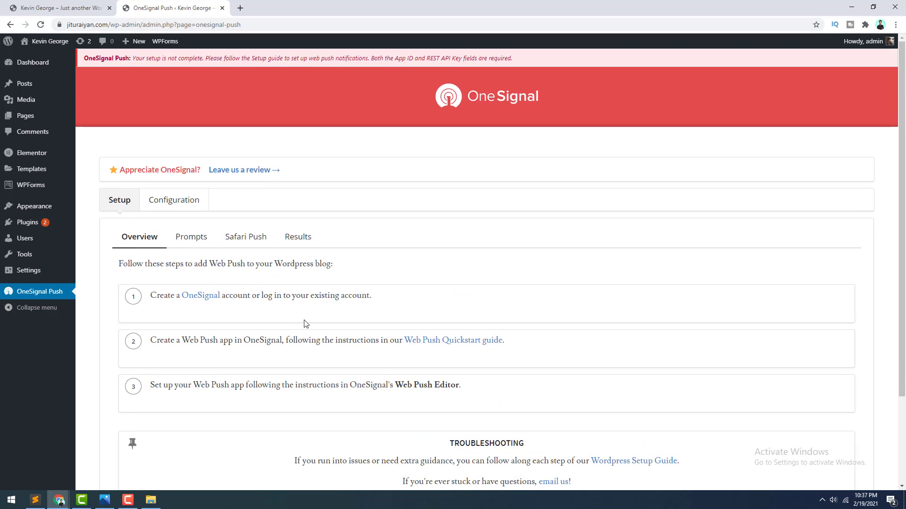
left_click(202, 238)
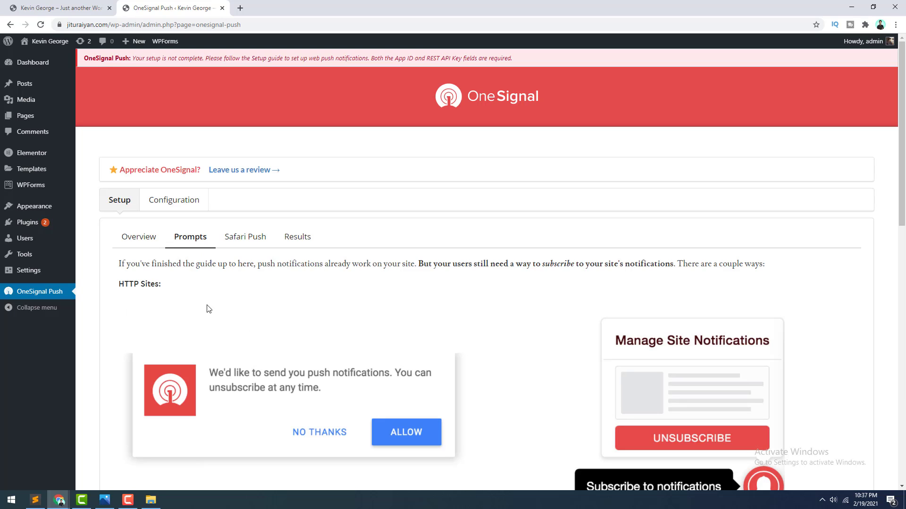
scroll(206, 308, "down", 1)
scroll(146, 266, "down", 5)
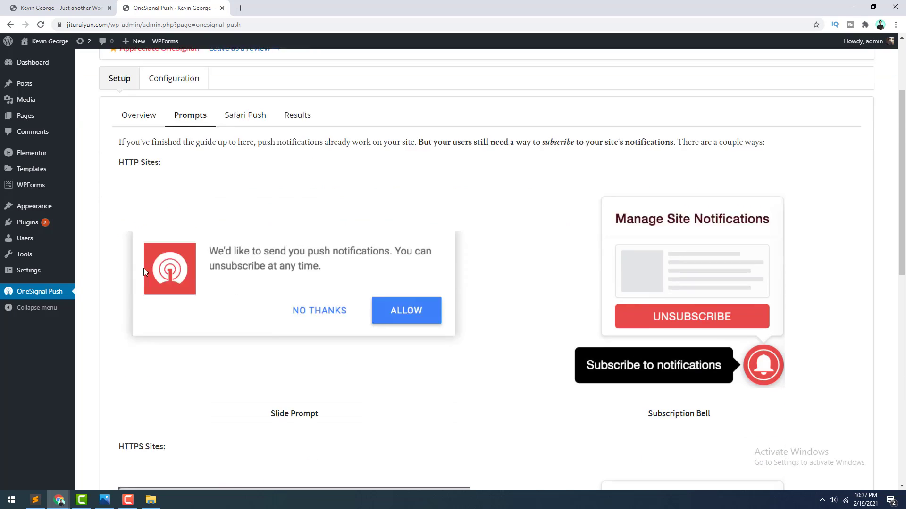
scroll(156, 325, "down", 2)
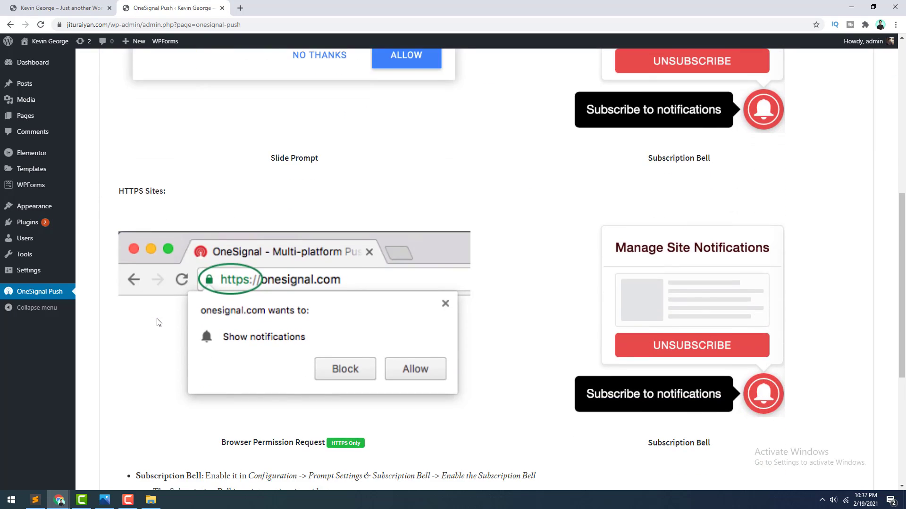
scroll(198, 283, "up", 8)
left_click(243, 238)
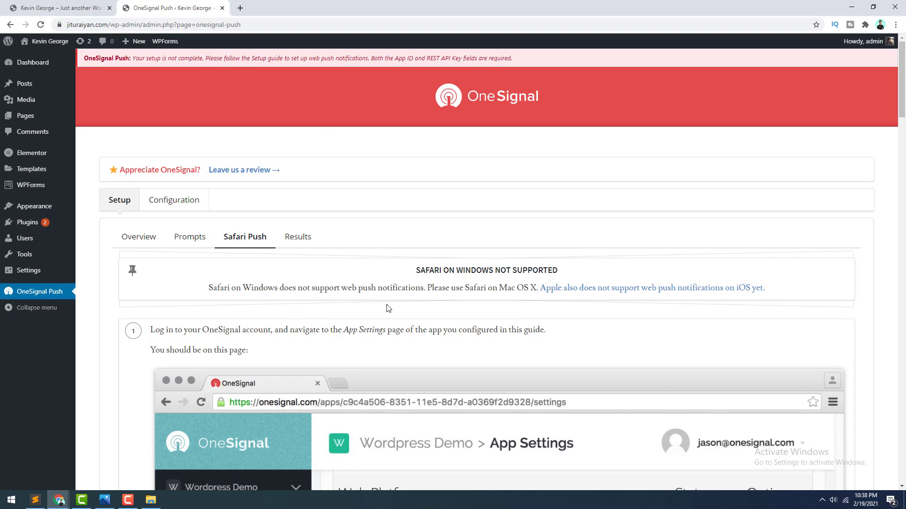
Step: Look through the example notifications, reach the Configuration settings, and open a new browser tab
left_click(304, 238)
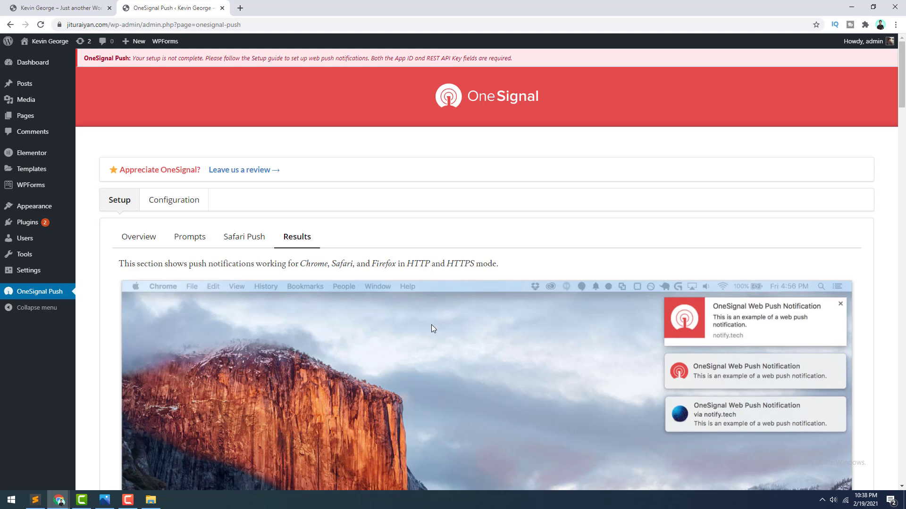
scroll(514, 324, "down", 15)
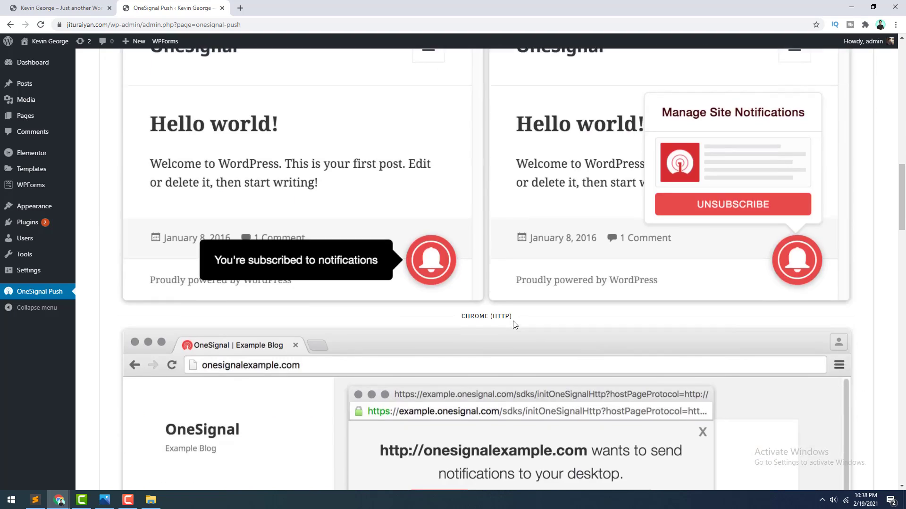
scroll(515, 325, "down", 15)
scroll(514, 324, "up", 13)
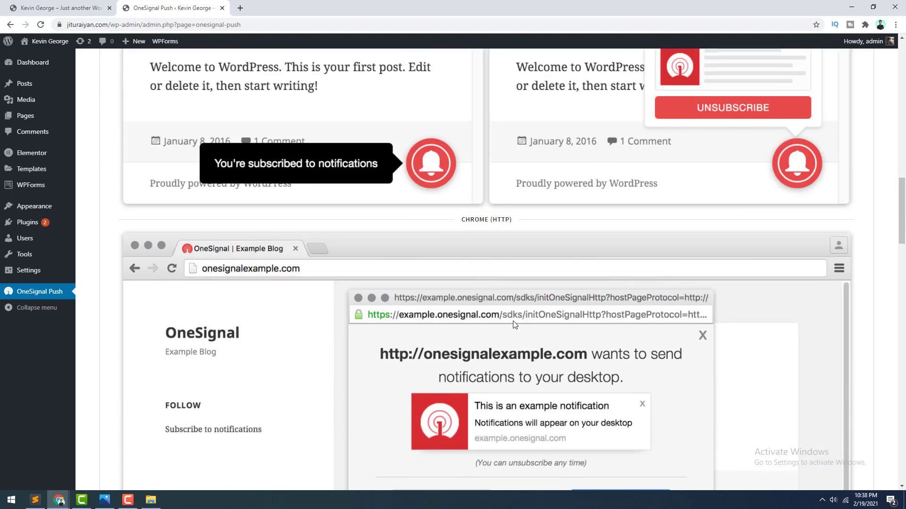
scroll(514, 324, "up", 20)
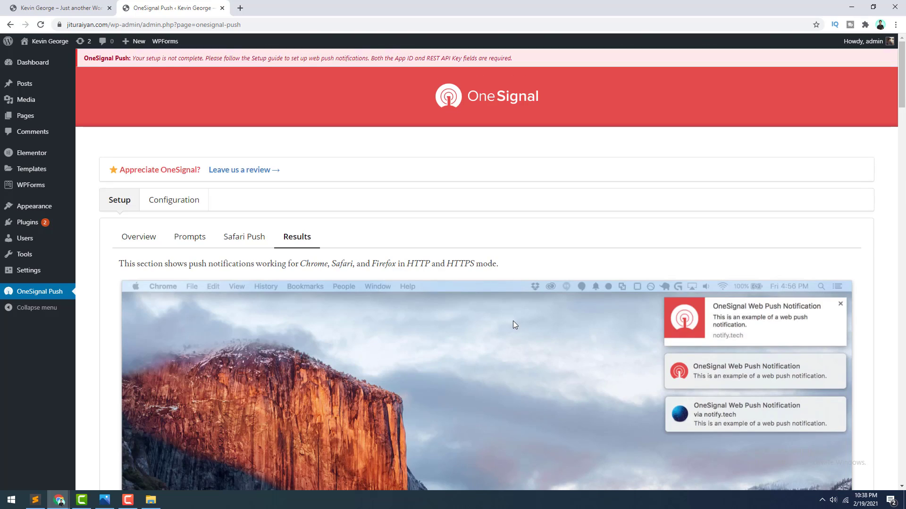
left_click(191, 210)
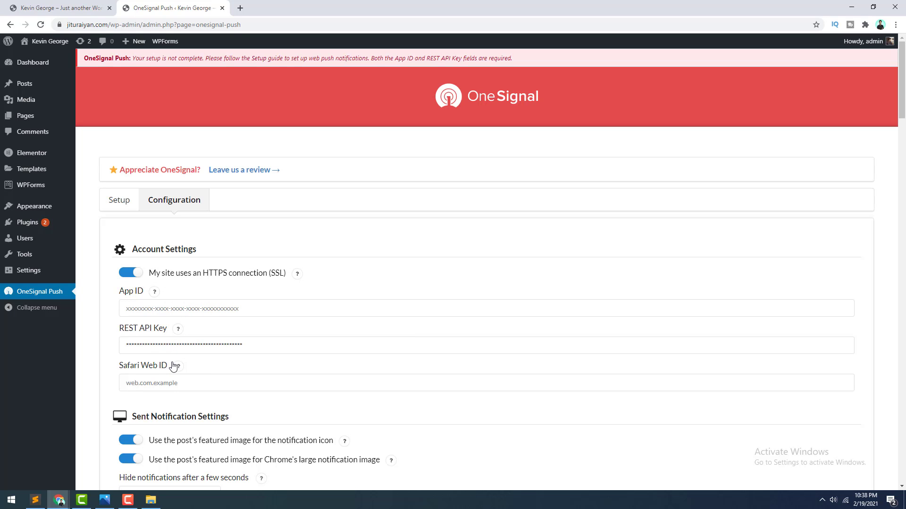
key("ctrl+t")
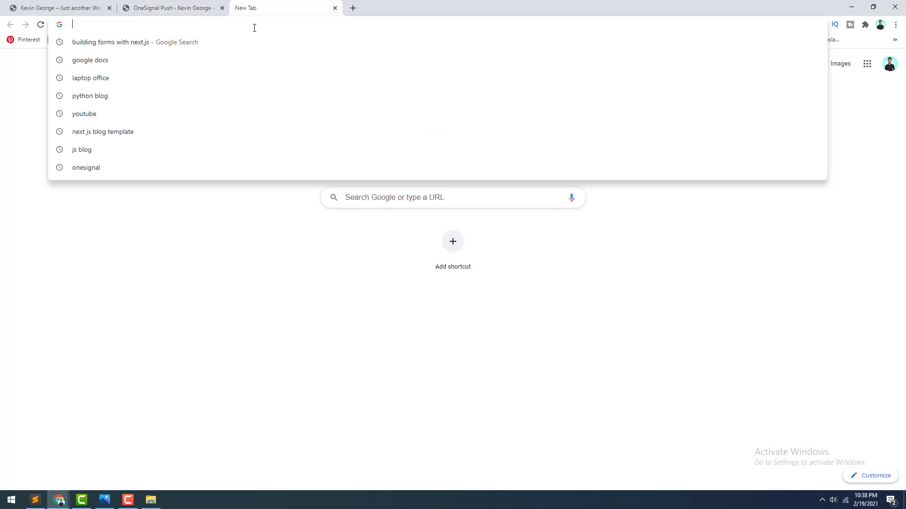
Step: Search Google for 'ones' and go to OneSignal's Sign Up page
type("ones")
key("Return")
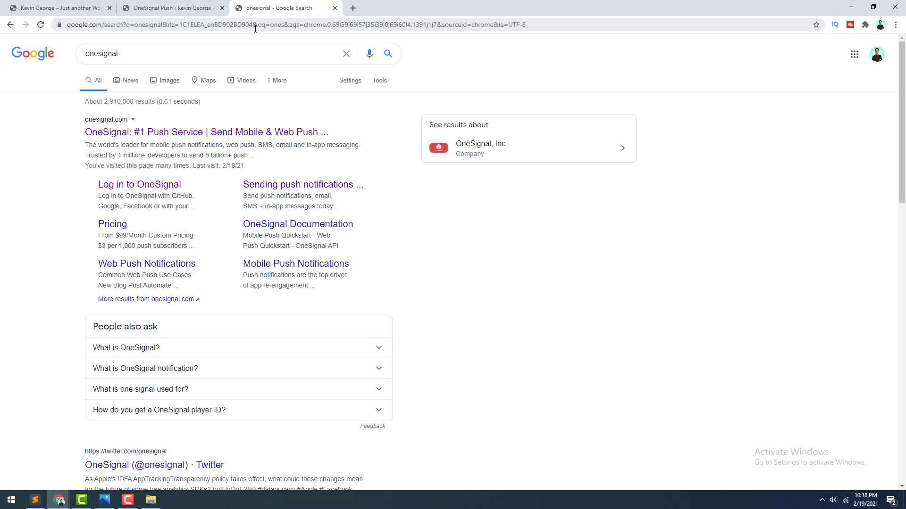
left_click(115, 135)
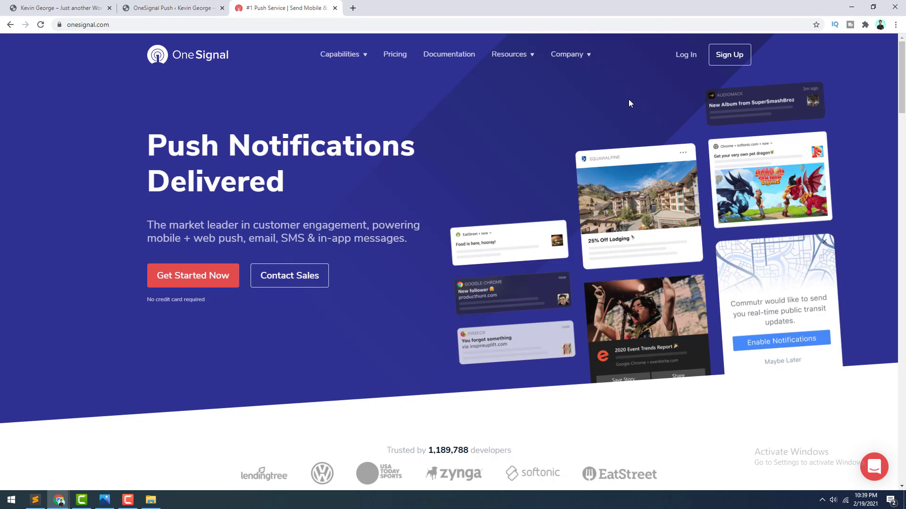
left_click(738, 63)
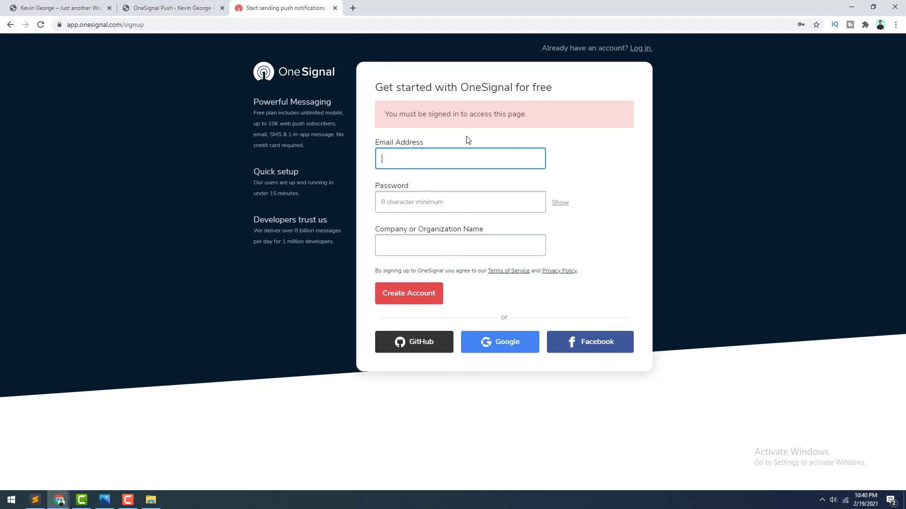
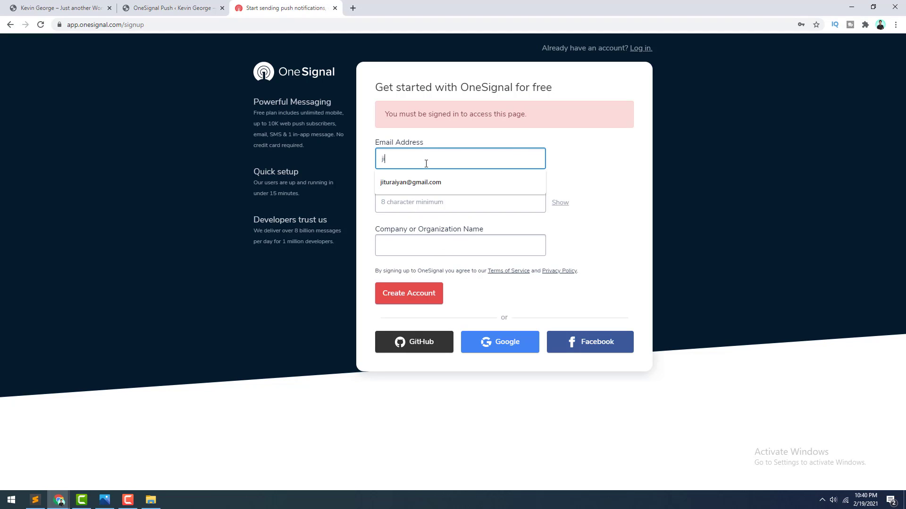
Step: Fill the signup form with the e-mail, password and organization name, and create the account
key("Tab")
type("********")
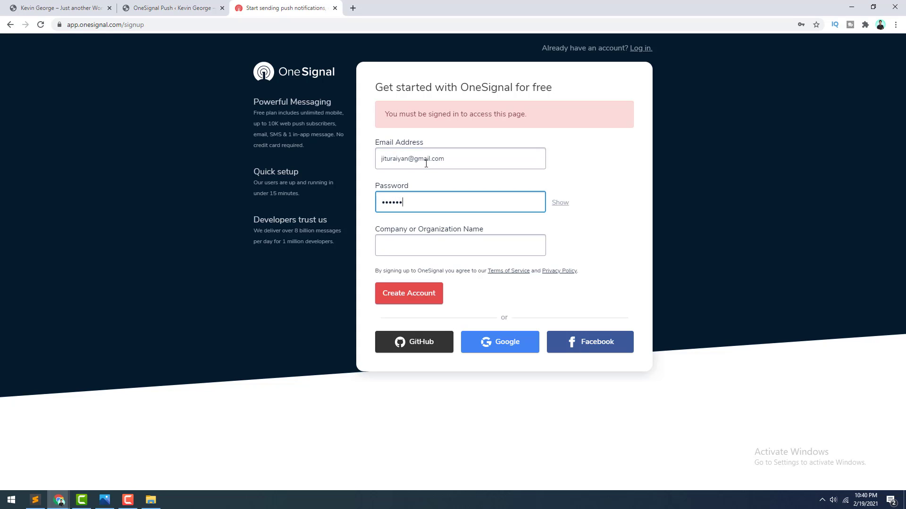
key("Tab")
type("Jitu Raiy")
left_click(396, 286)
left_click(415, 294)
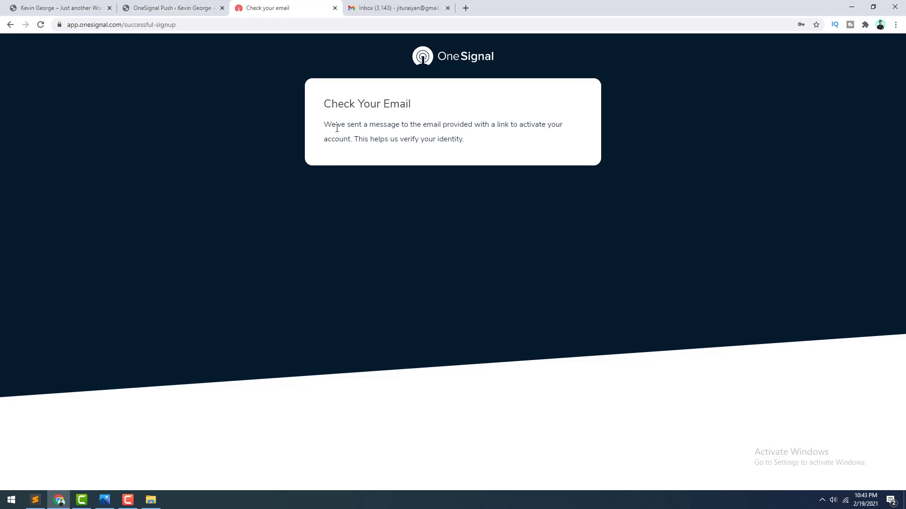
Step: Open OneSignal's 'Confirmation instructions' email in Gmail and confirm the account
left_click(405, 5)
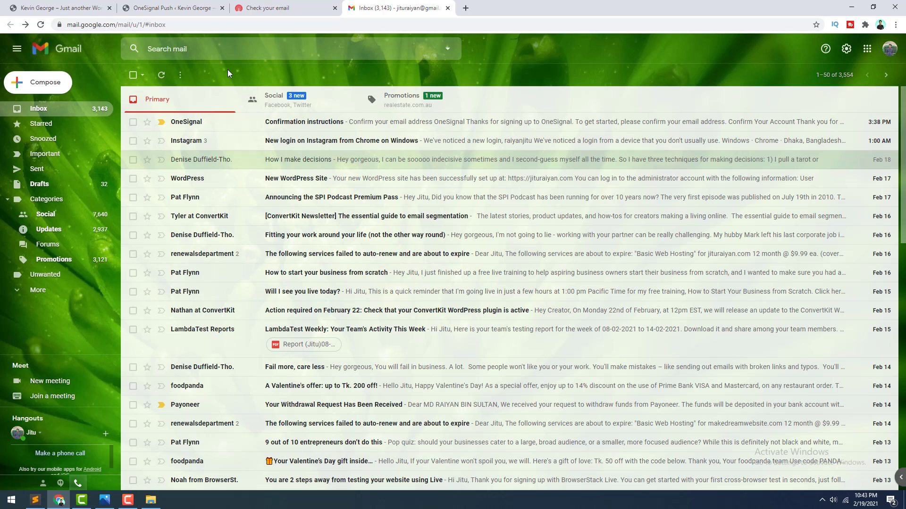
left_click(256, 131)
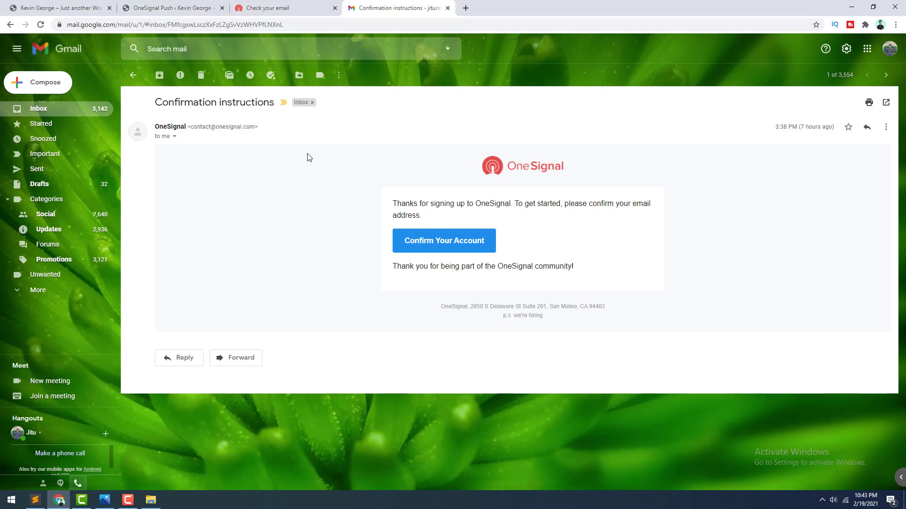
left_click(427, 244)
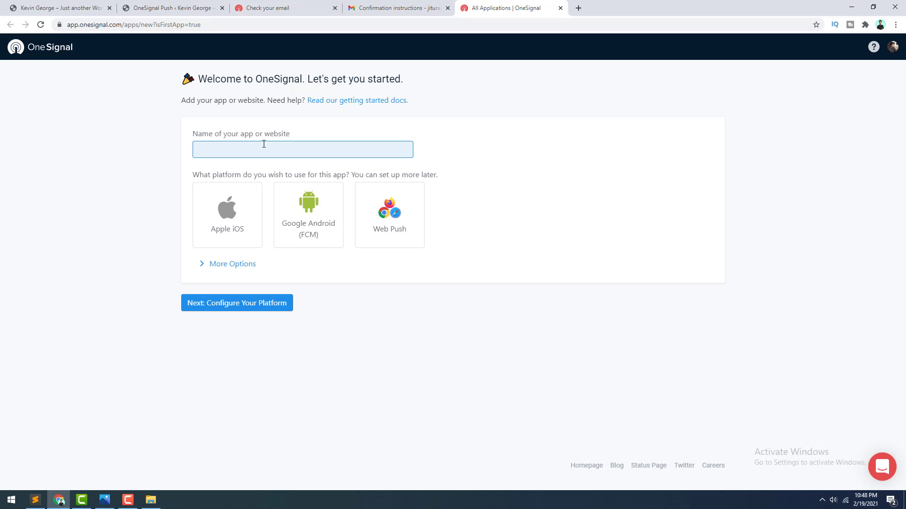
Step: Name the app with the site owner's name, select Web Push, and continue to platform configuration
type("Jitu raiyan")
key("BackSpace")
type("R")
left_click(373, 221)
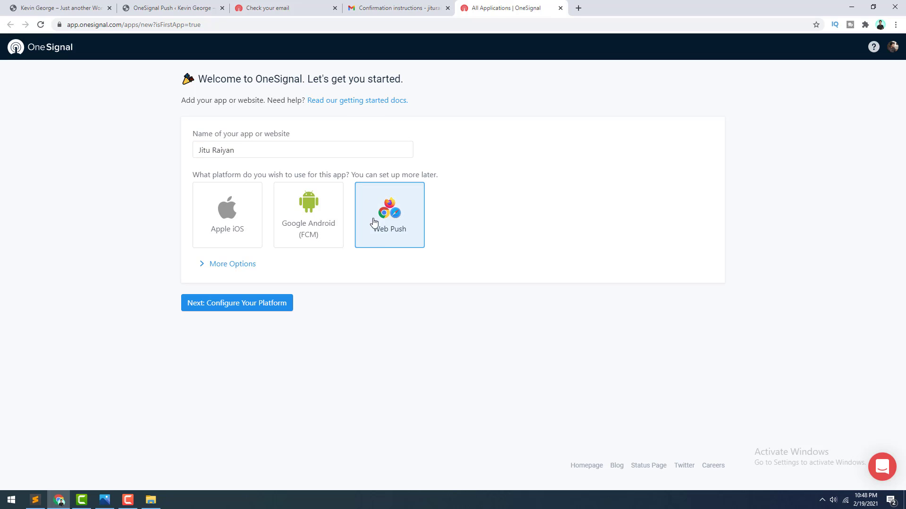
left_click(239, 308)
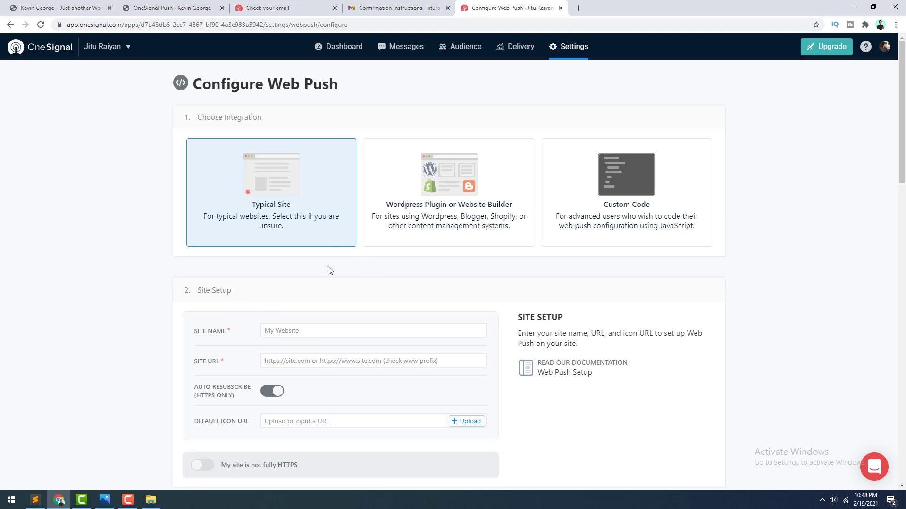
Step: Choose the WordPress plugin or website builder integration with WordPress as the builder
left_click(408, 207)
left_click(236, 298)
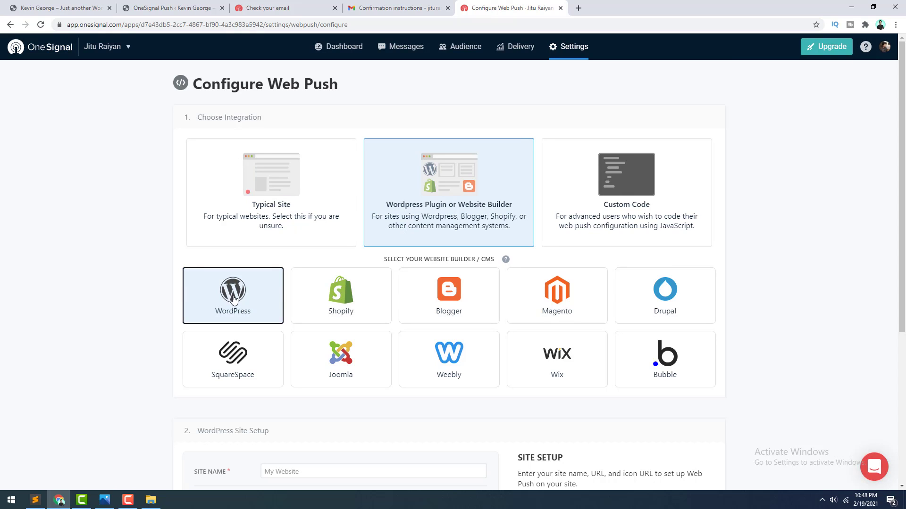
scroll(235, 301, "down", 4)
Step: Enter the site name and the site's URL, then start uploading a default icon
left_click(282, 282)
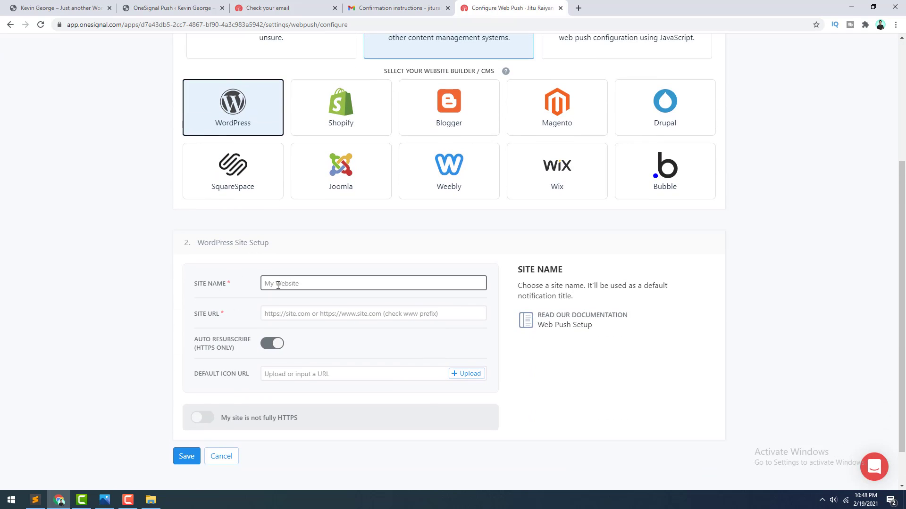
type("Jitu Raiyan")
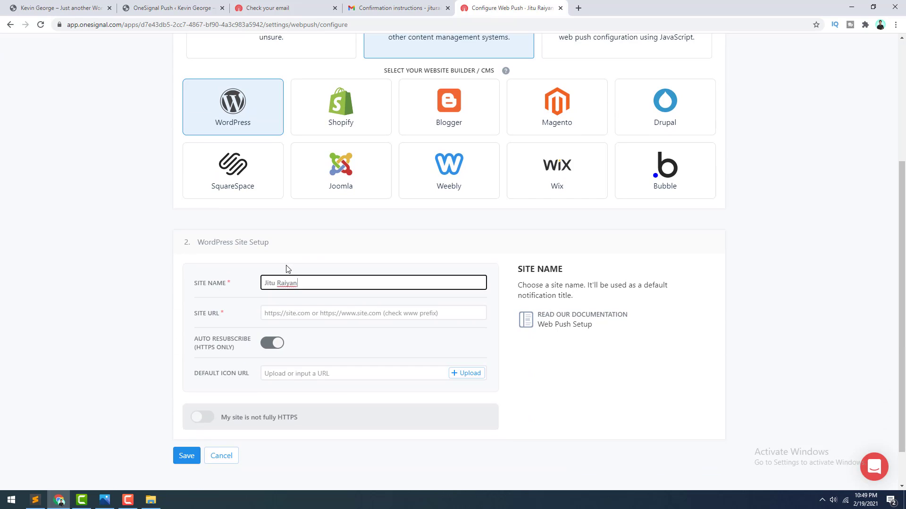
mouse_move(294, 316)
left_click(285, 313)
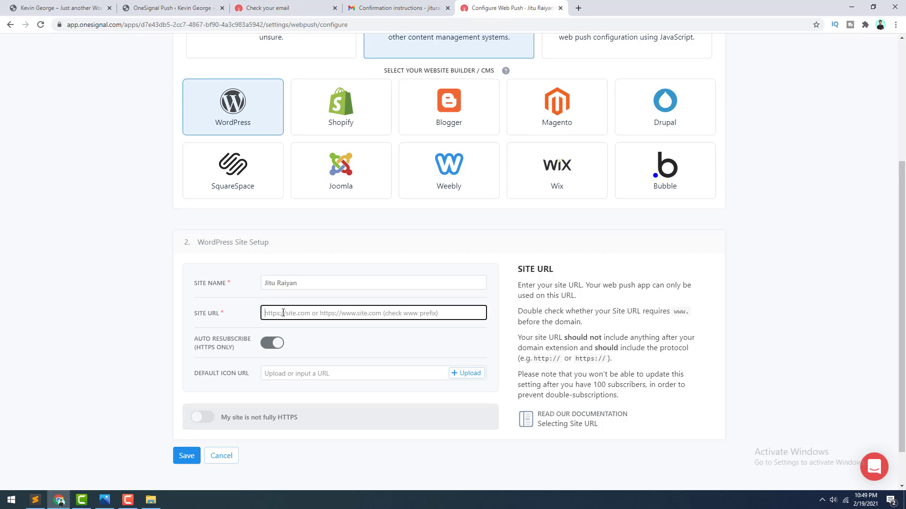
type("https://jituraiyan.com")
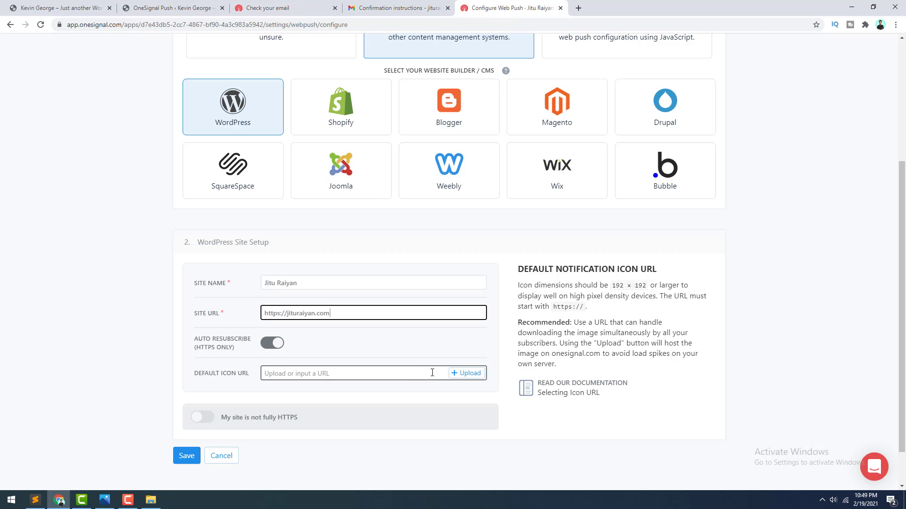
left_click(462, 374)
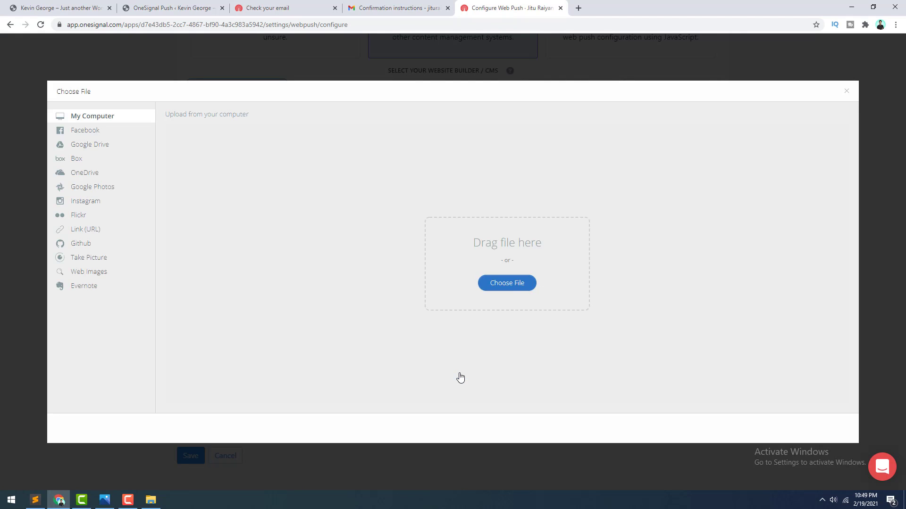
Step: Upload a cropped portrait image as the default notification icon
left_click(518, 284)
left_click(30, 154)
double_click(366, 92)
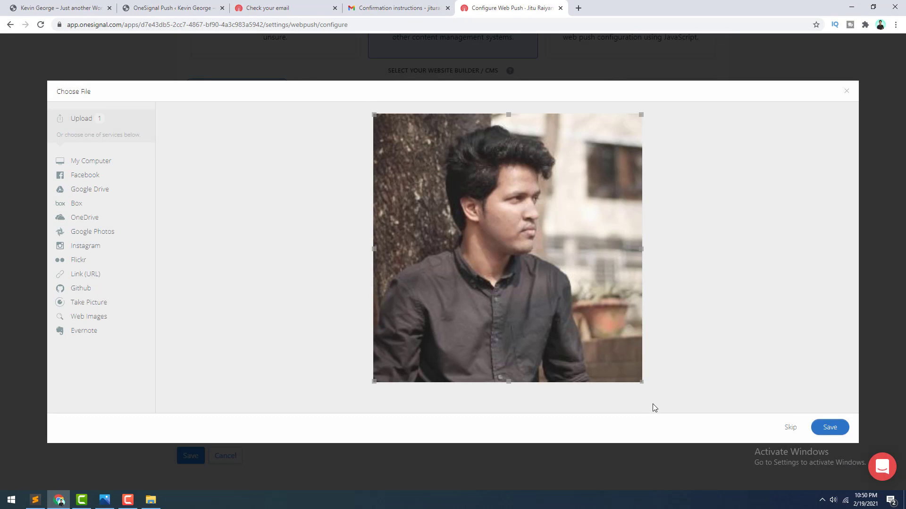
mouse_move(641, 381)
left_mouse_down()
mouse_move(560, 340)
mouse_move(610, 377)
mouse_move(645, 385)
left_mouse_up()
left_click(828, 427)
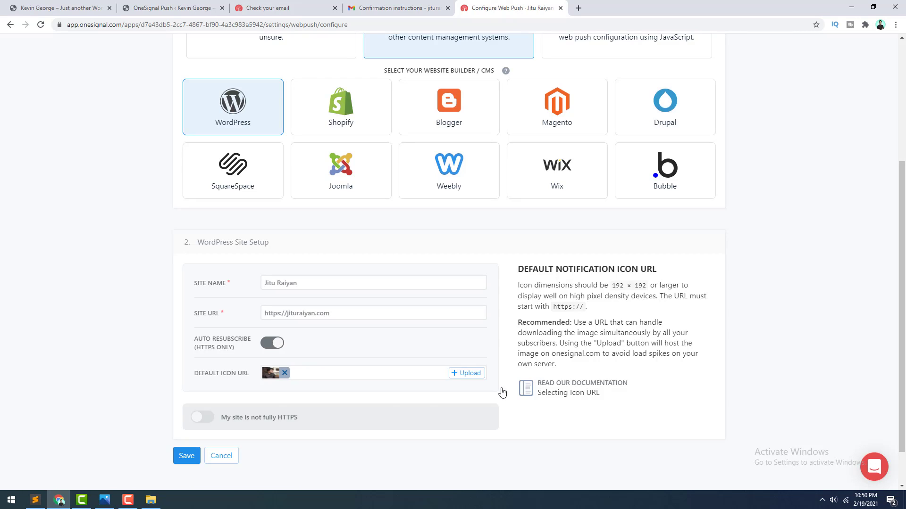
Step: Toggle 'My site is not fully HTTPS' on and back off, then save the site setup
left_click(207, 422)
left_click(278, 449)
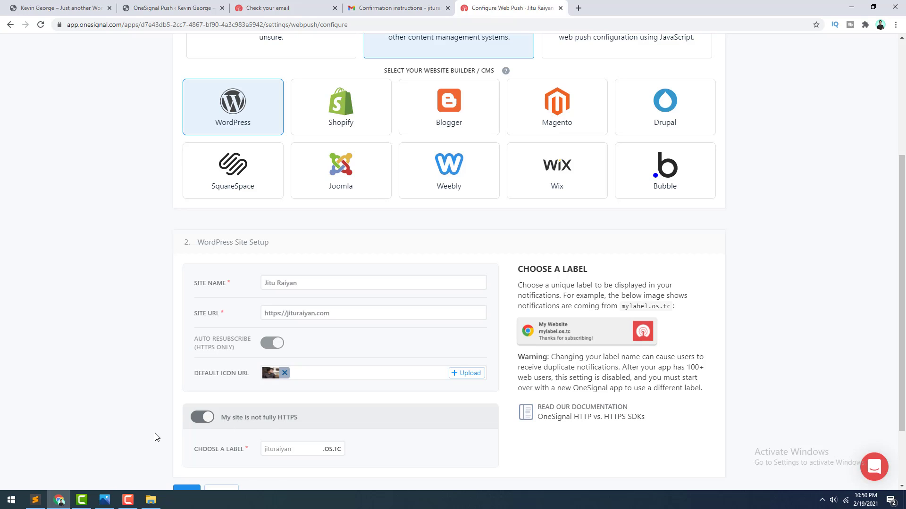
left_click(196, 423)
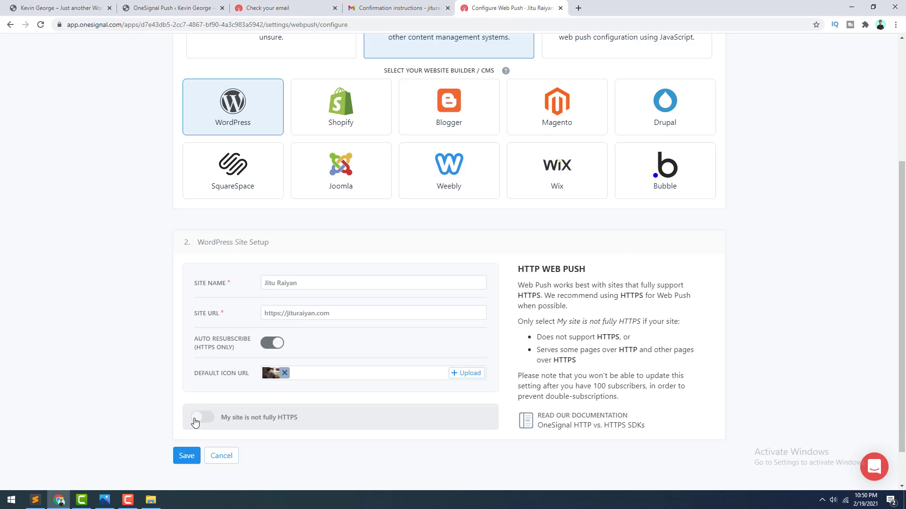
left_click(186, 457)
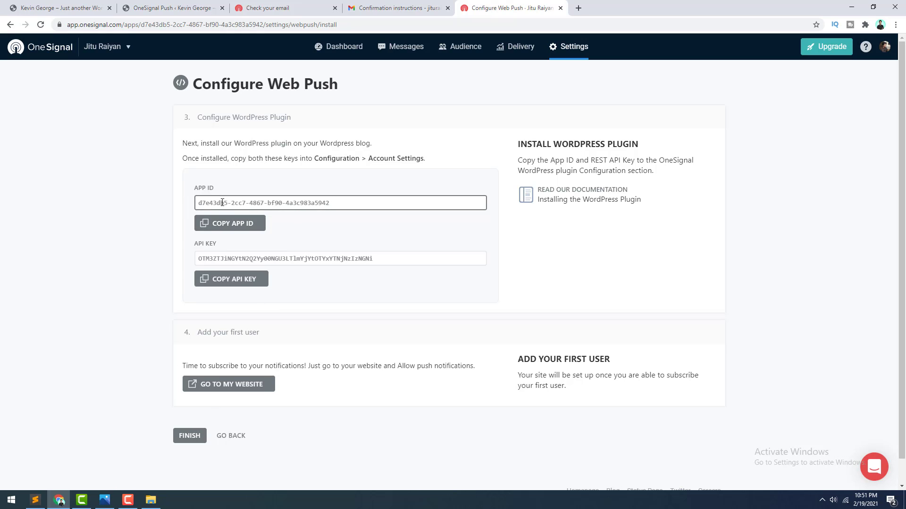
Step: Copy OneSignal's App ID into the WordPress plugin's App ID field
left_click(231, 226)
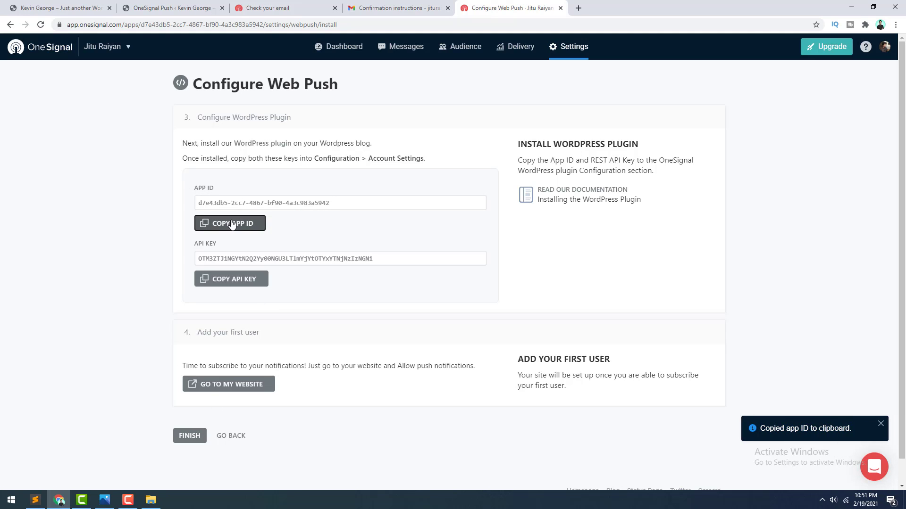
left_click(168, 4)
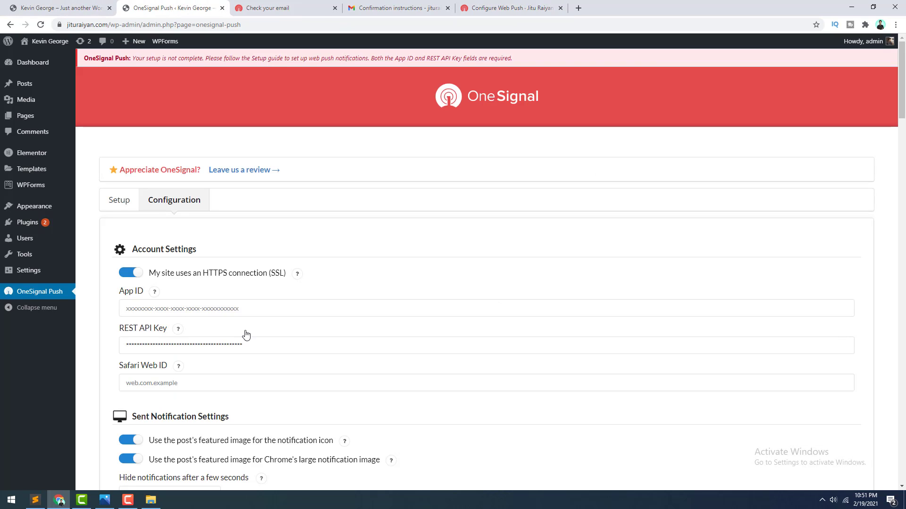
left_click(223, 310)
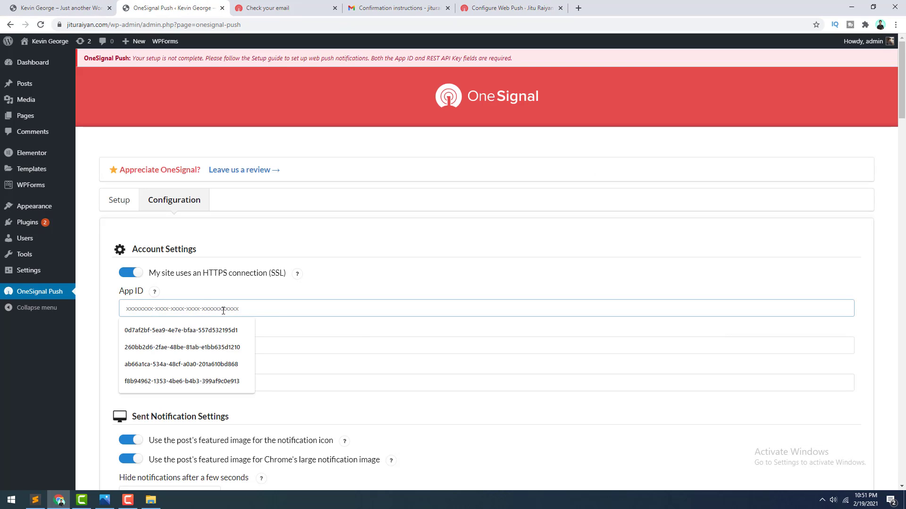
key("ctrl+v")
Step: Paste the API key into the plugin's REST API Key field and finish OneSignal's web push setup
left_click(509, 7)
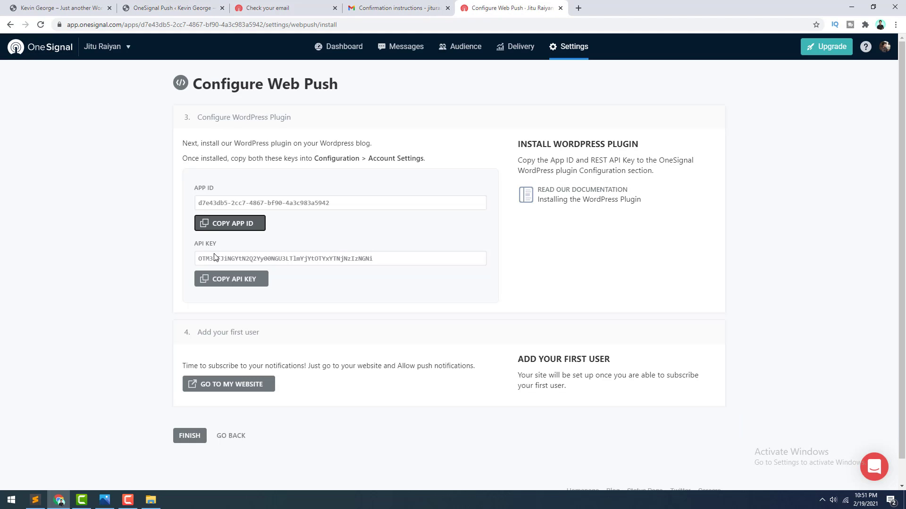
left_click(231, 279)
left_click(175, 7)
double_click(200, 349)
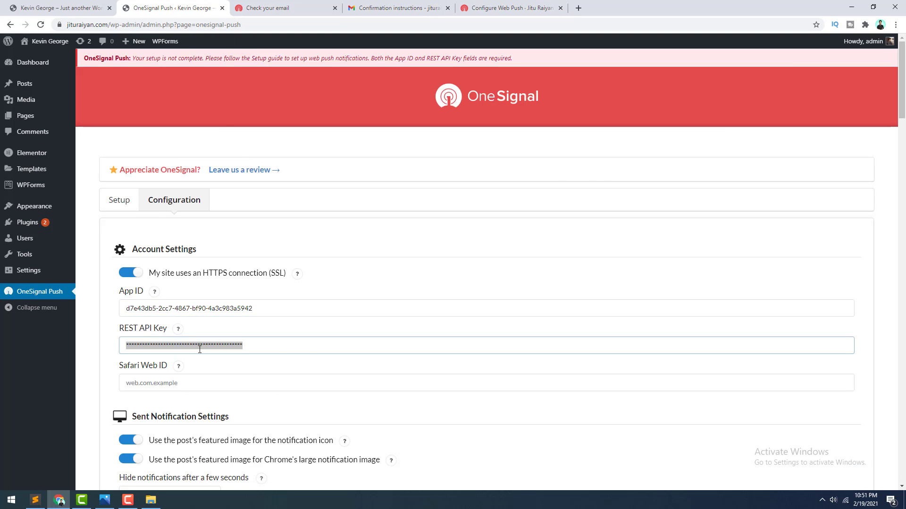
key("ctrl+v")
left_click(472, 8)
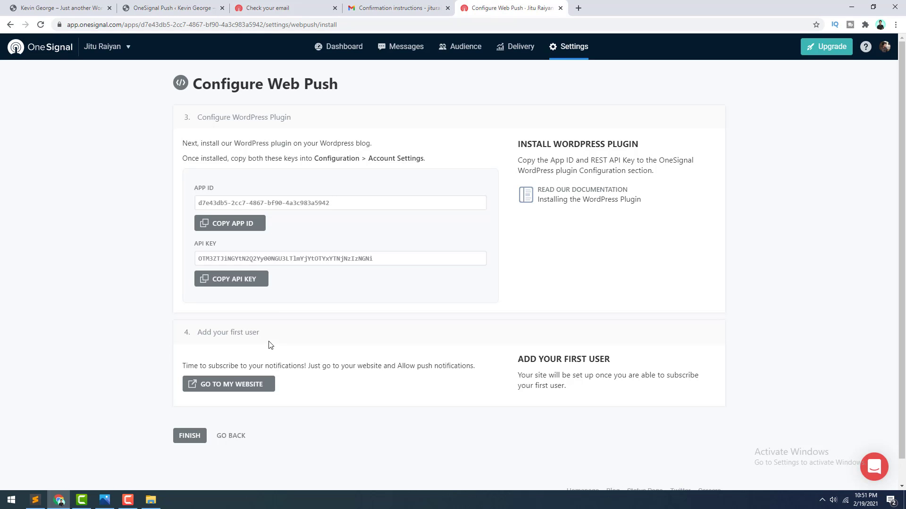
left_click(184, 438)
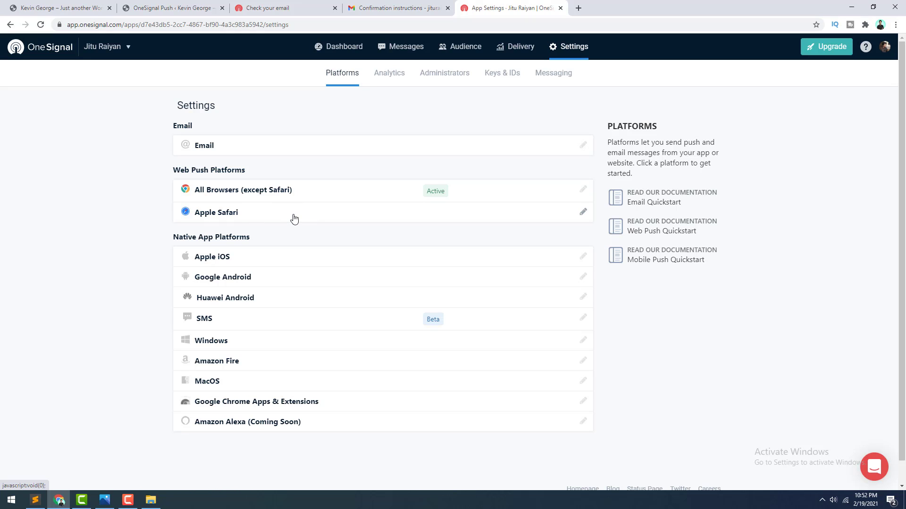
left_click(293, 218)
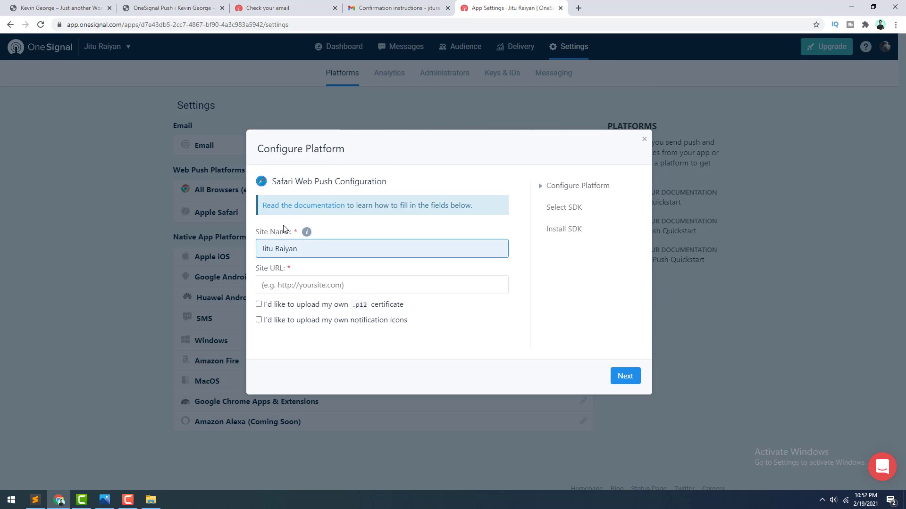
left_click(282, 285)
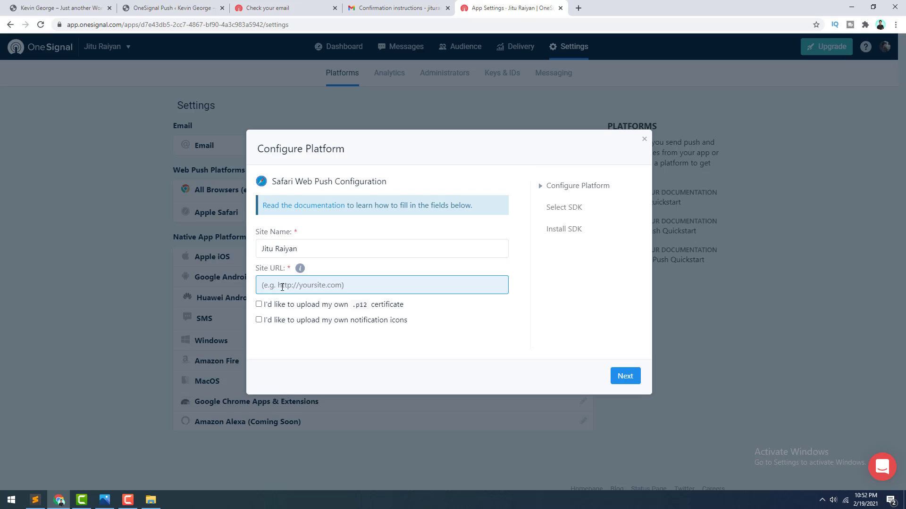
left_click(287, 284)
left_click(289, 307)
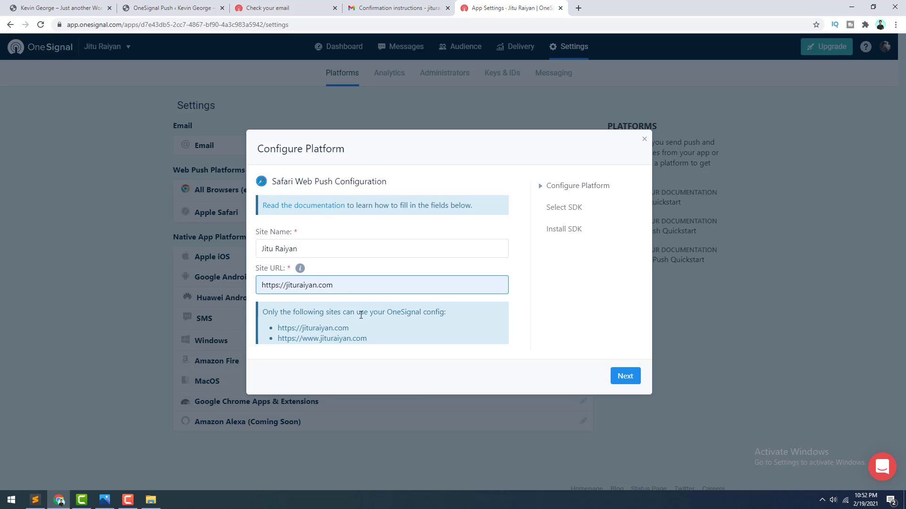
left_click(625, 377)
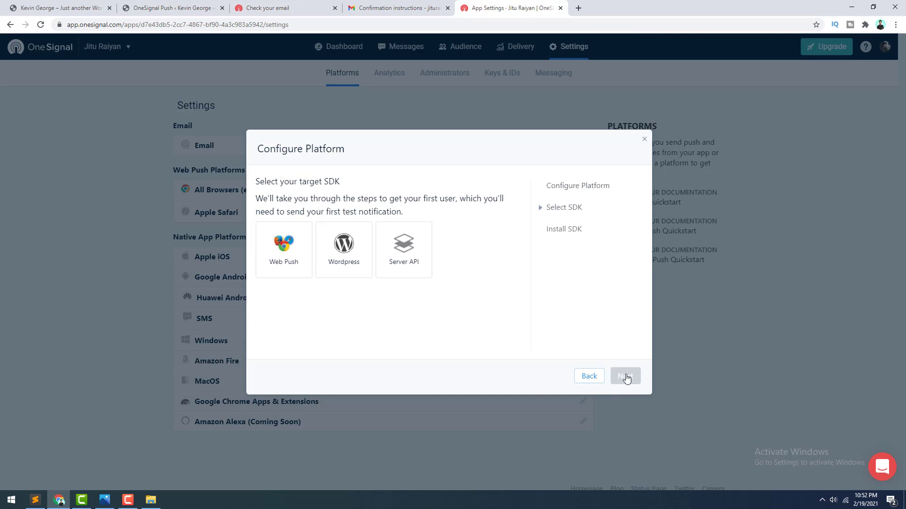
Step: Choose WordPress as the target SDK, save the Safari configuration, and leave setup
left_click(351, 251)
left_click(626, 377)
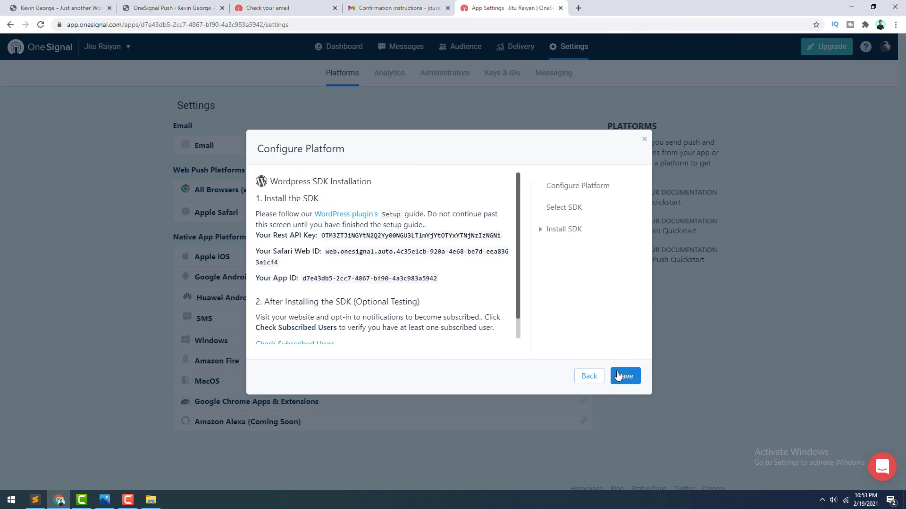
left_click(622, 376)
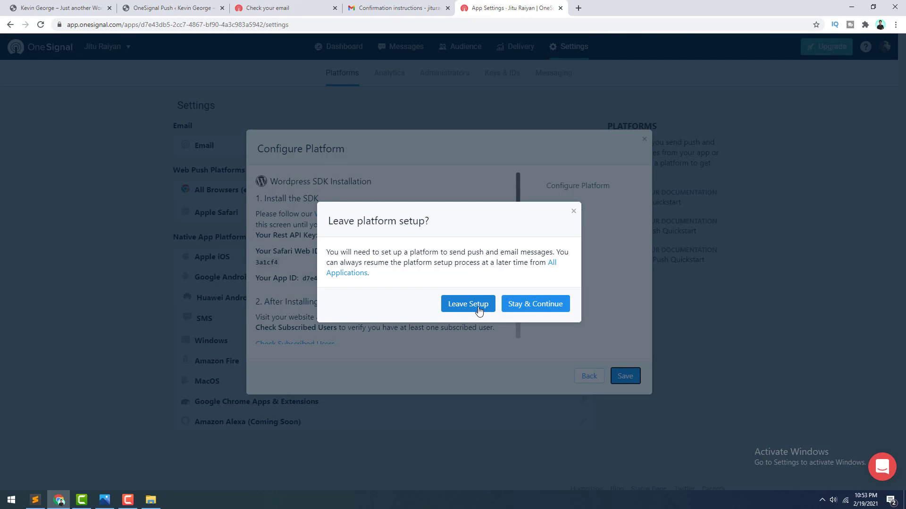
left_click(478, 307)
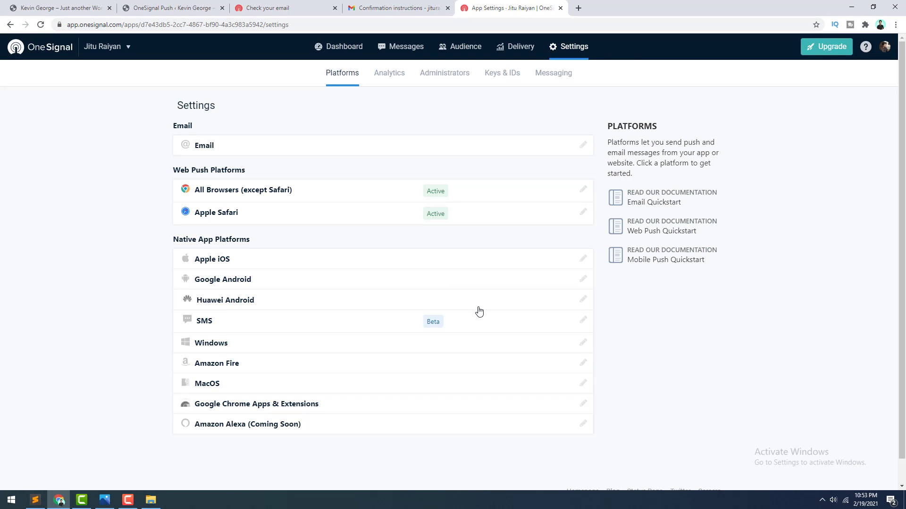
Step: Copy the Safari Web ID from OneSignal into the plugin's Safari Web ID field and save
left_click(291, 218)
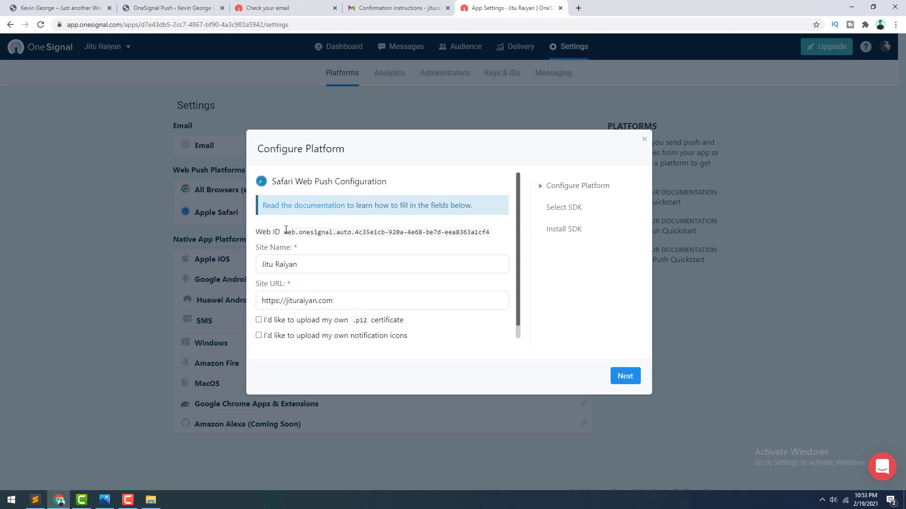
left_click_drag(285, 231, 491, 229)
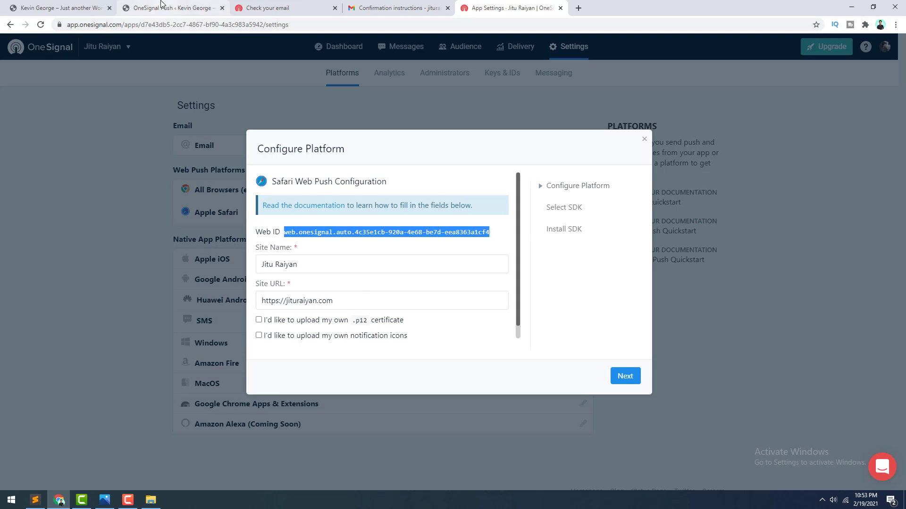
left_click(172, 8)
left_click(200, 383)
key("ctrl+v")
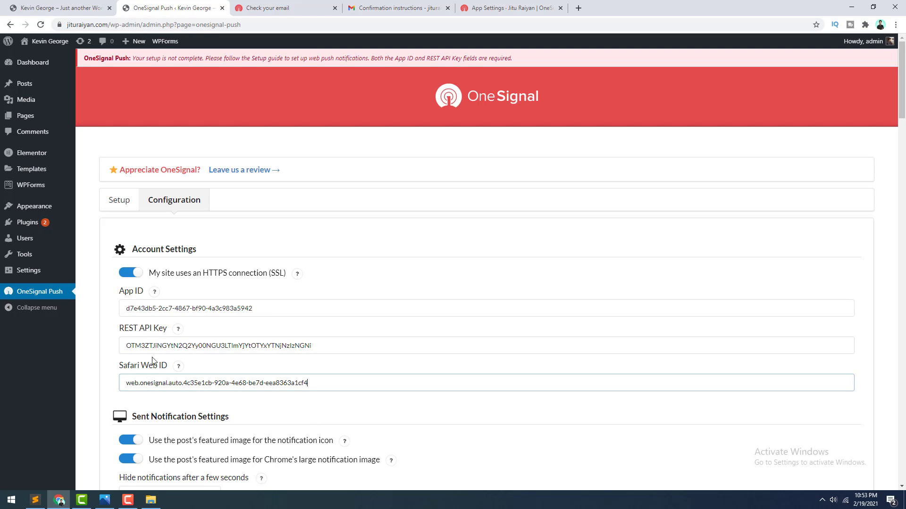
left_click_drag(901, 80, 902, 444)
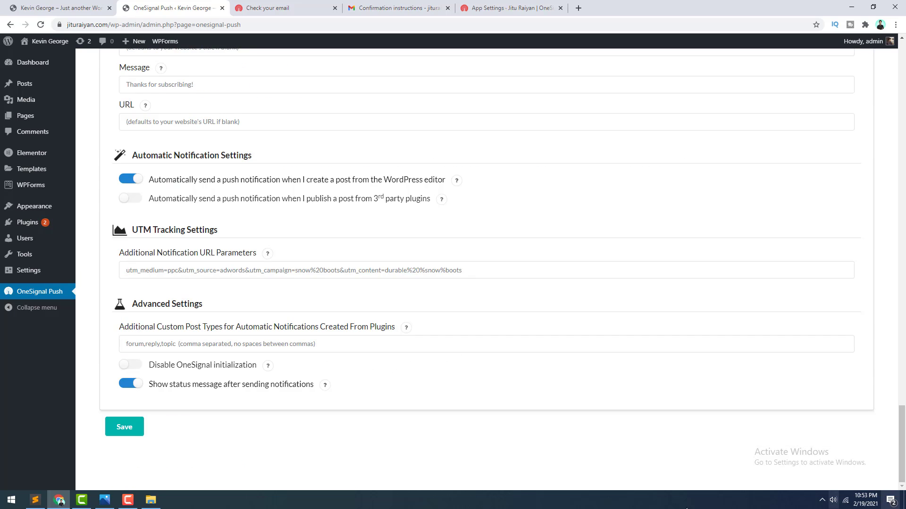
left_click(124, 428)
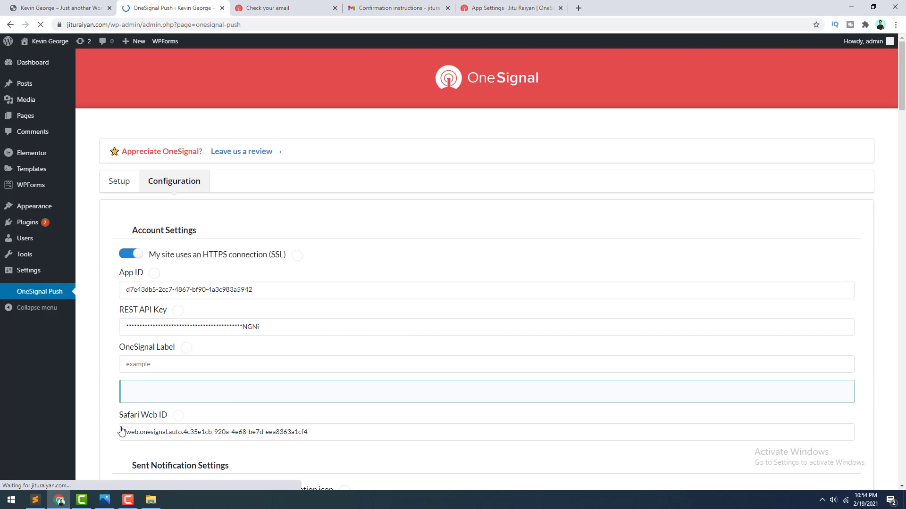
Step: Reload the live homepage, try subscribing via the red bell, and dismiss Chrome's notification prompt
left_click(38, 4)
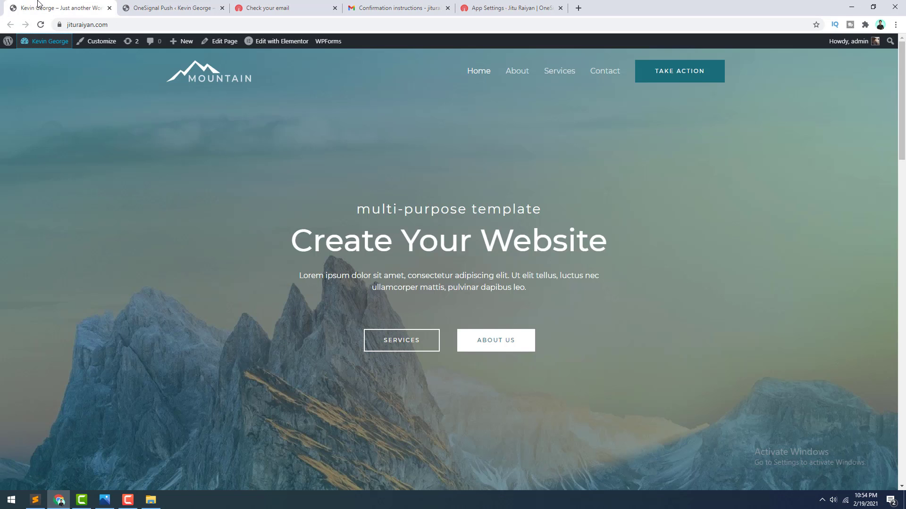
left_click(42, 26)
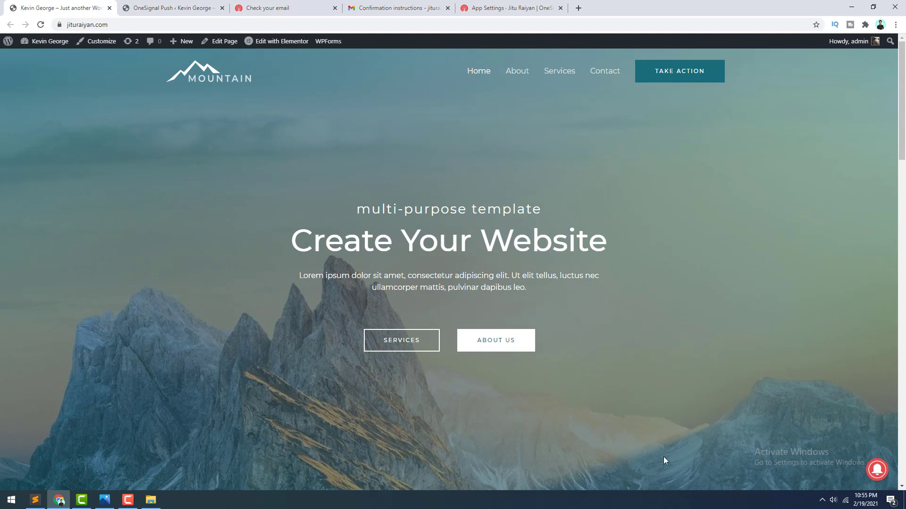
left_click(875, 473)
left_click(876, 473)
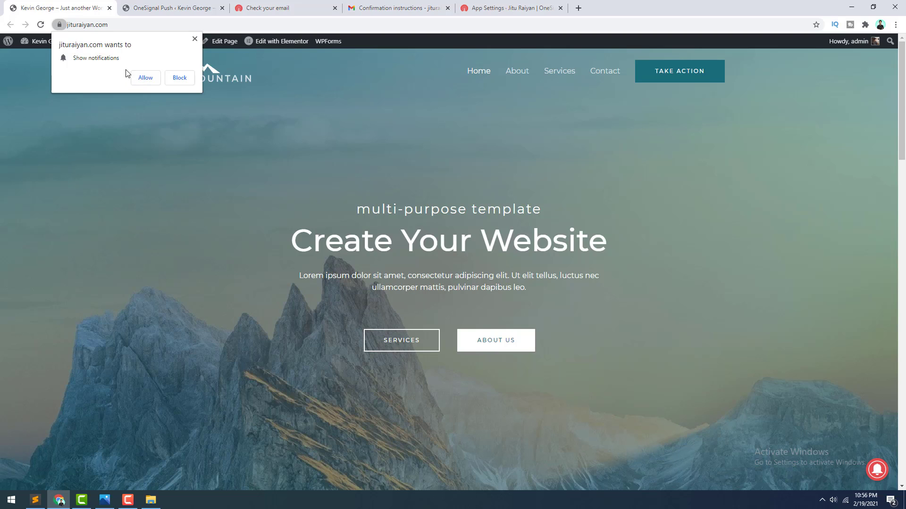
left_click(194, 39)
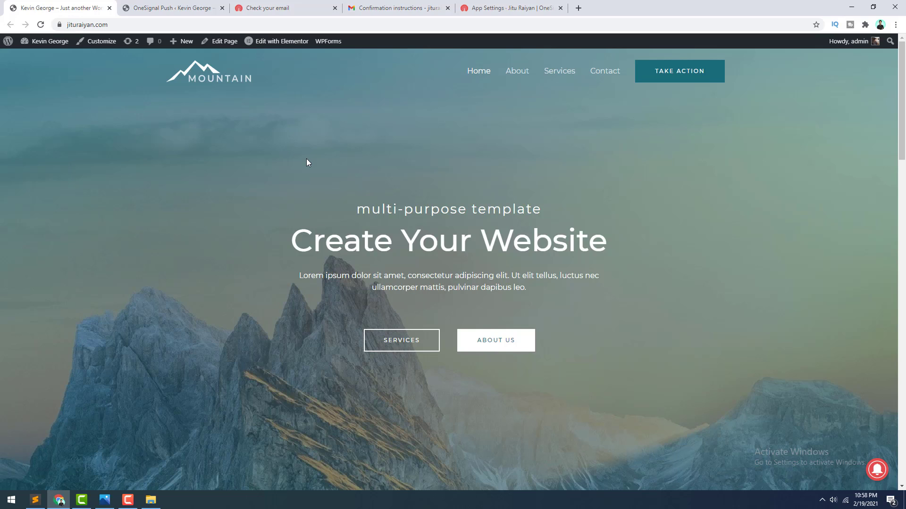
Step: Swap the OneSignal Subscription Bell for the automatic Slide Prompt and save the plugin settings
left_click(185, 3)
scroll(234, 213, "down", 5)
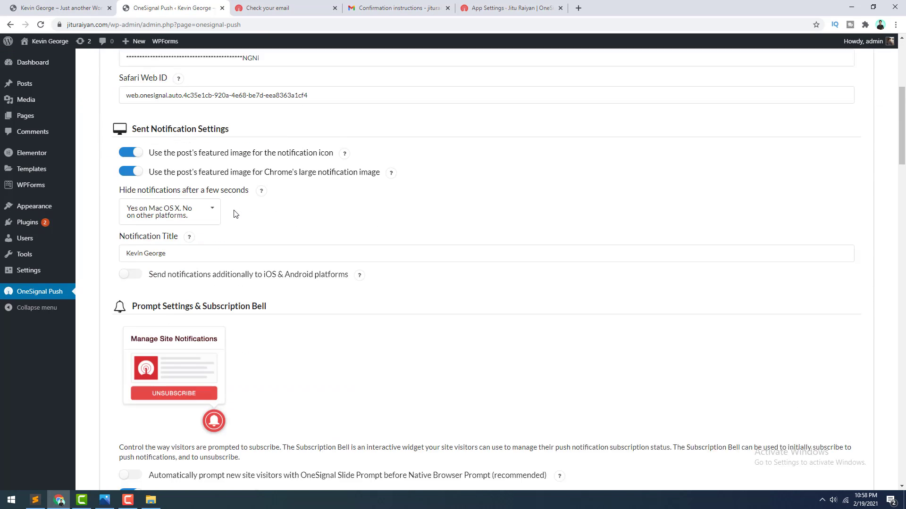
scroll(234, 213, "down", 4)
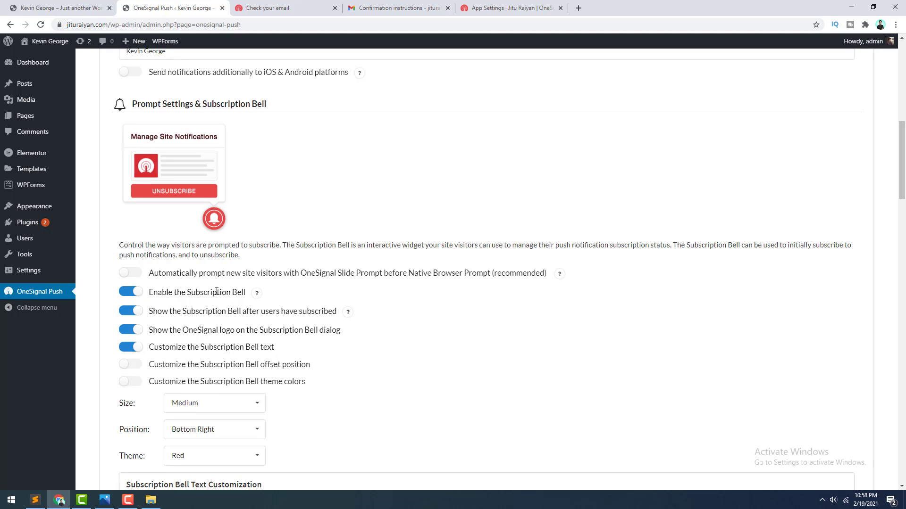
left_click(127, 296)
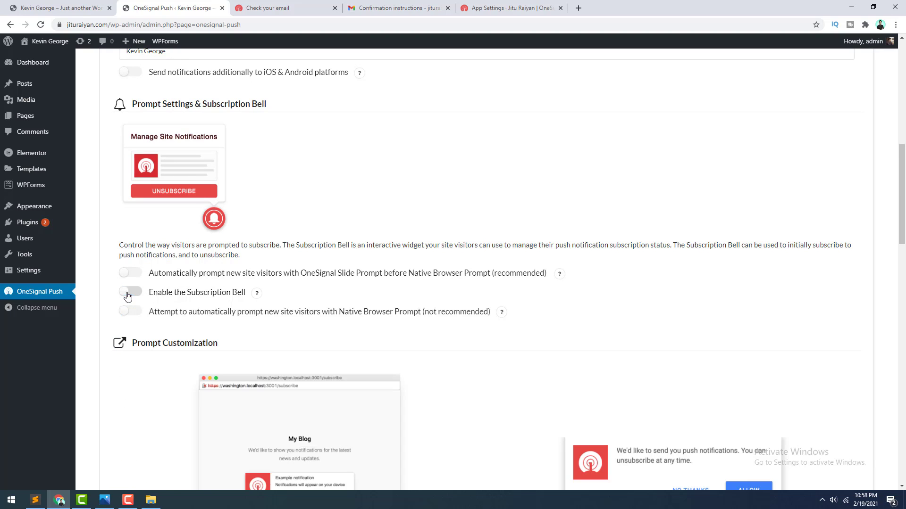
left_click(128, 274)
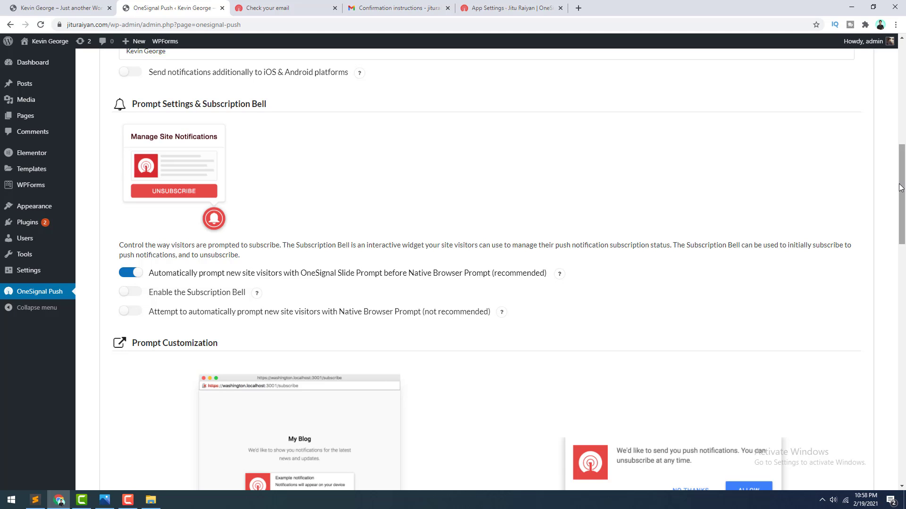
left_click_drag(902, 188, 80, 422)
left_click(124, 428)
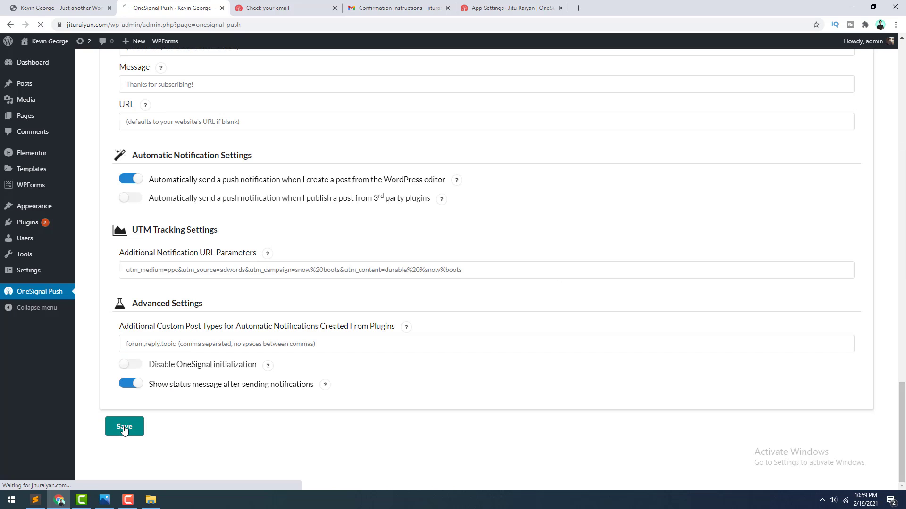
left_click(60, 8)
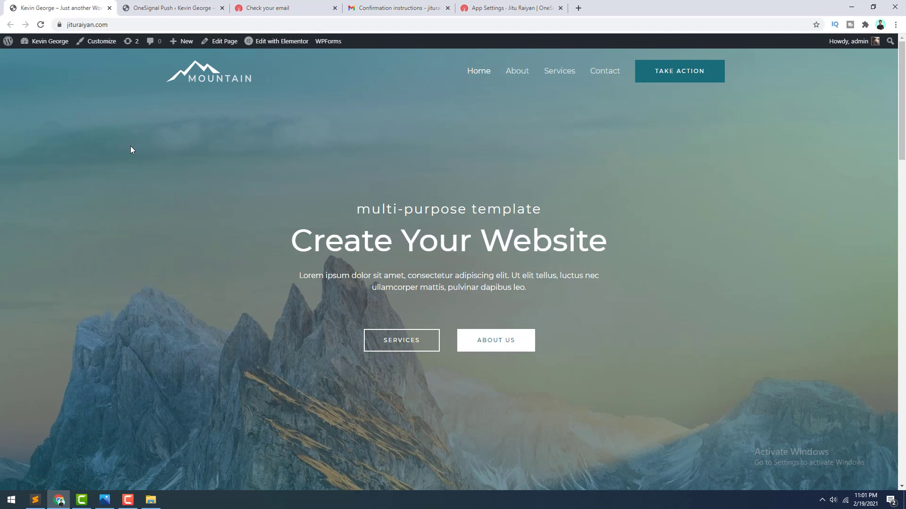
Step: Reload the homepage, accept the push prompt and allow notifications to receive 'Thanks for subscribing!'
left_click(41, 25)
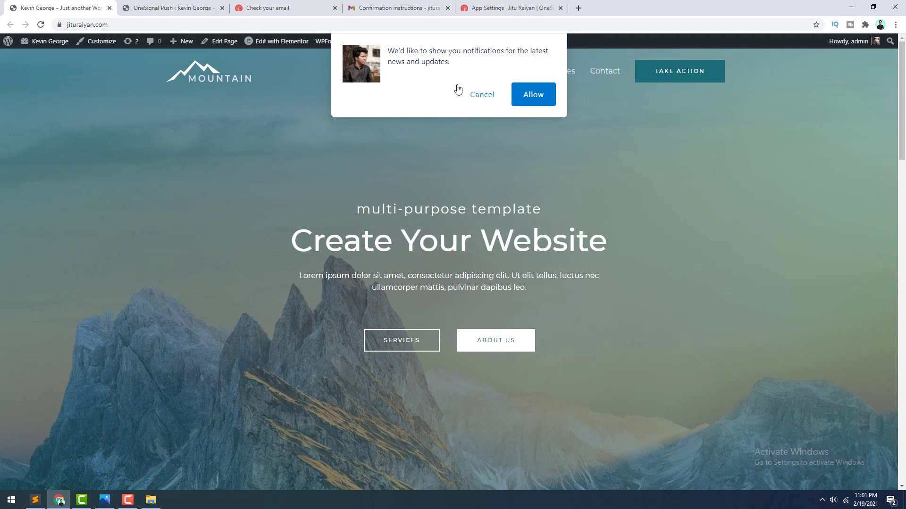
left_click(529, 95)
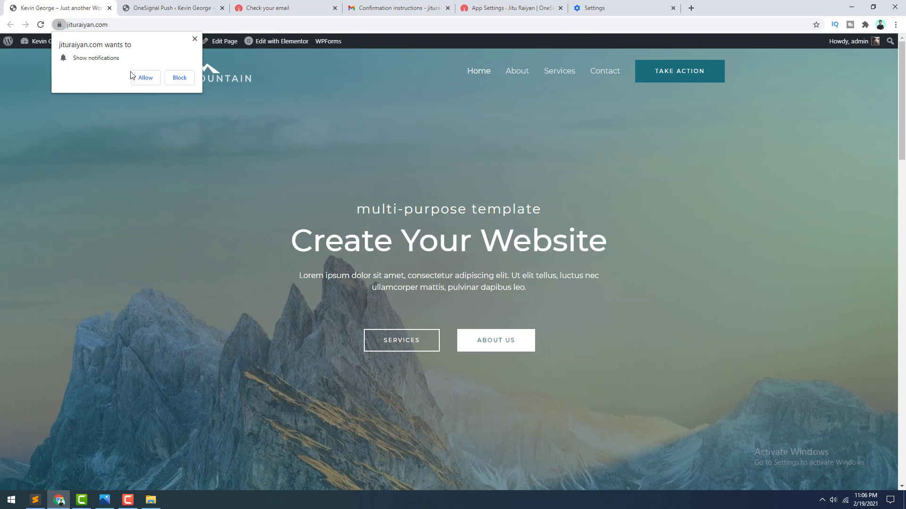
left_click(144, 77)
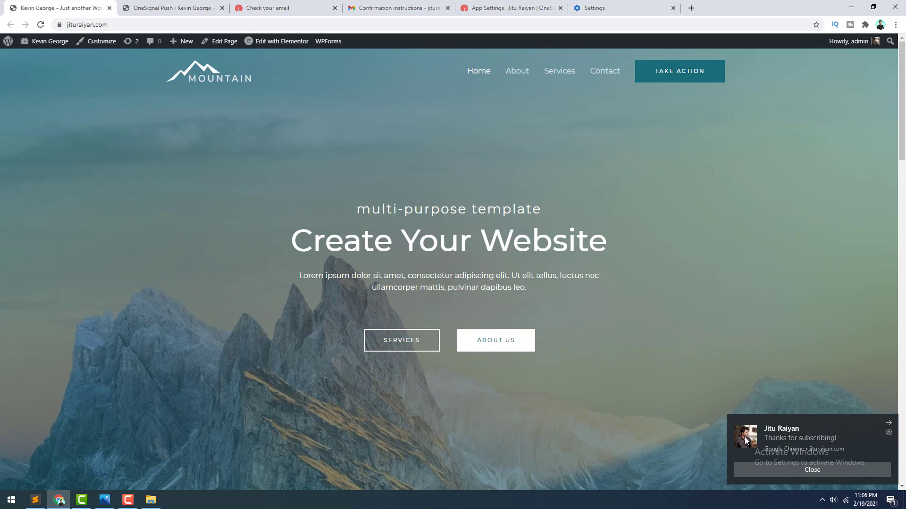
left_click(172, 8)
scroll(247, 320, "down", 1)
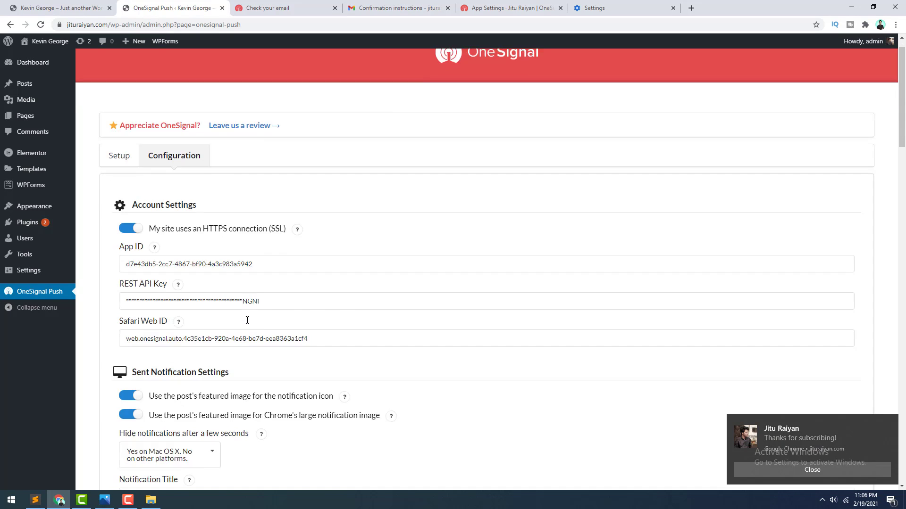
scroll(247, 321, "down", 20)
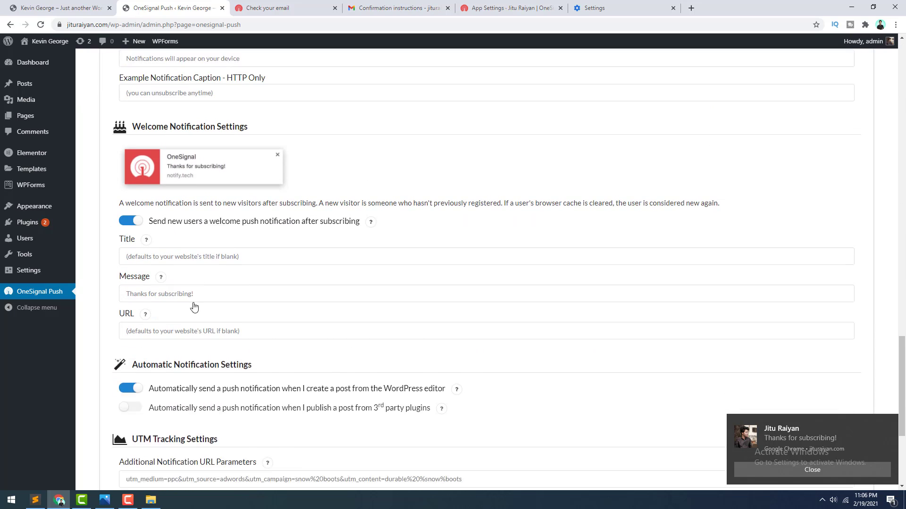
scroll(194, 307, "down", 1)
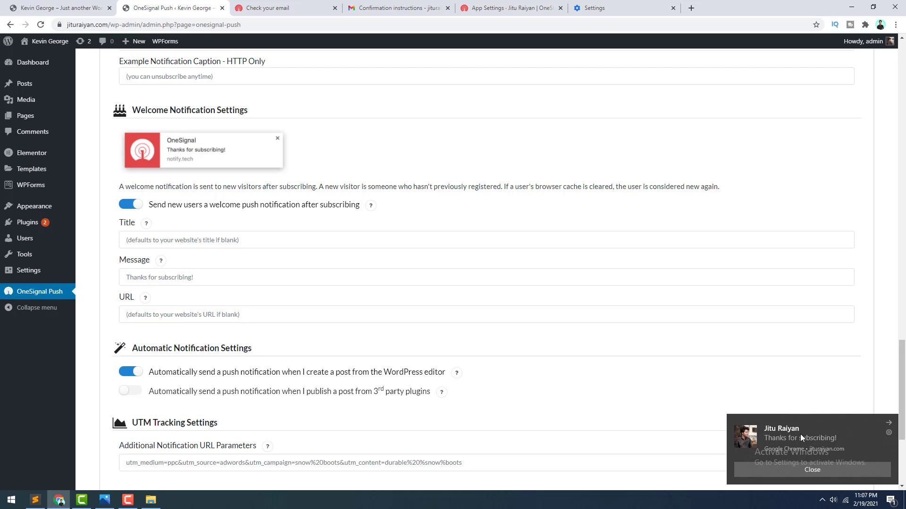
scroll(259, 340, "up", 11)
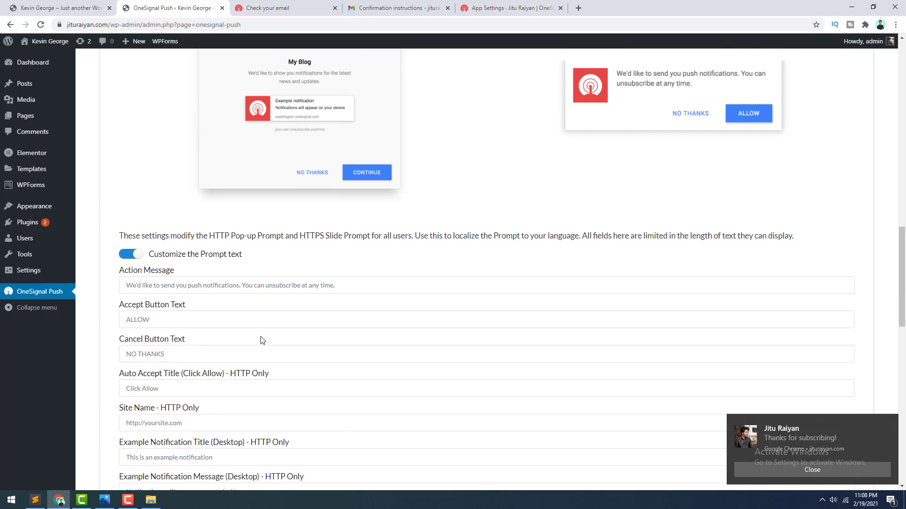
scroll(261, 339, "up", 8)
scroll(260, 339, "down", 4)
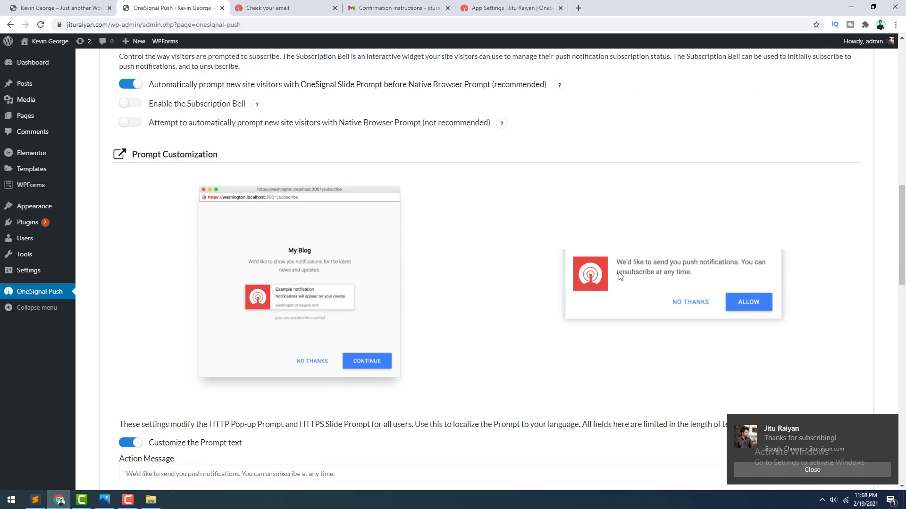
scroll(616, 283, "down", 10)
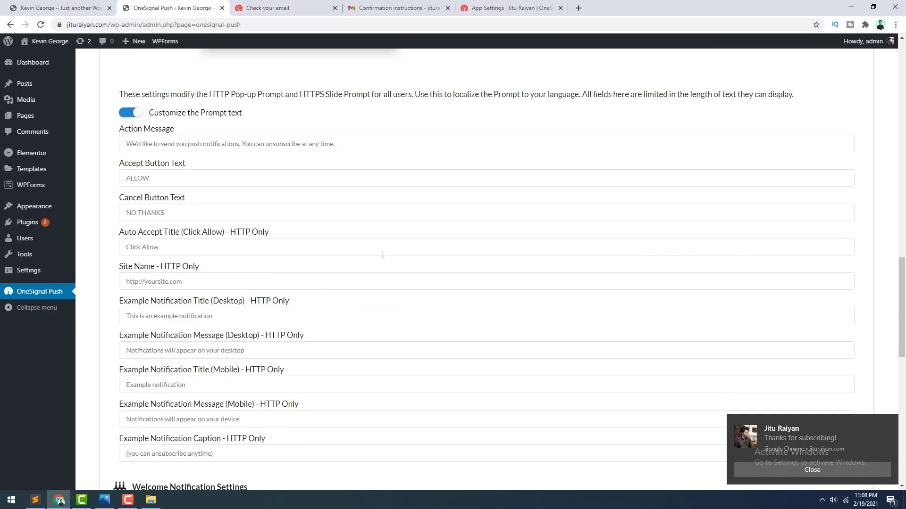
scroll(384, 283, "down", 3)
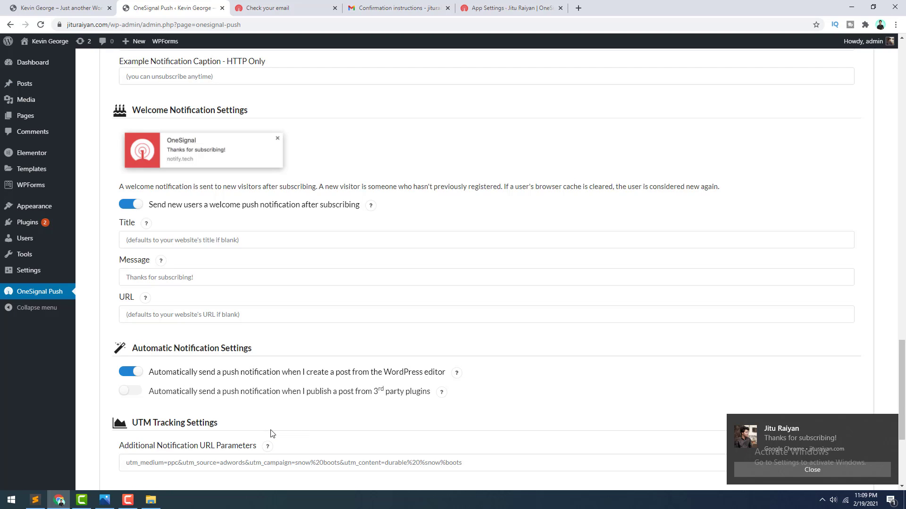
mouse_move(71, 87)
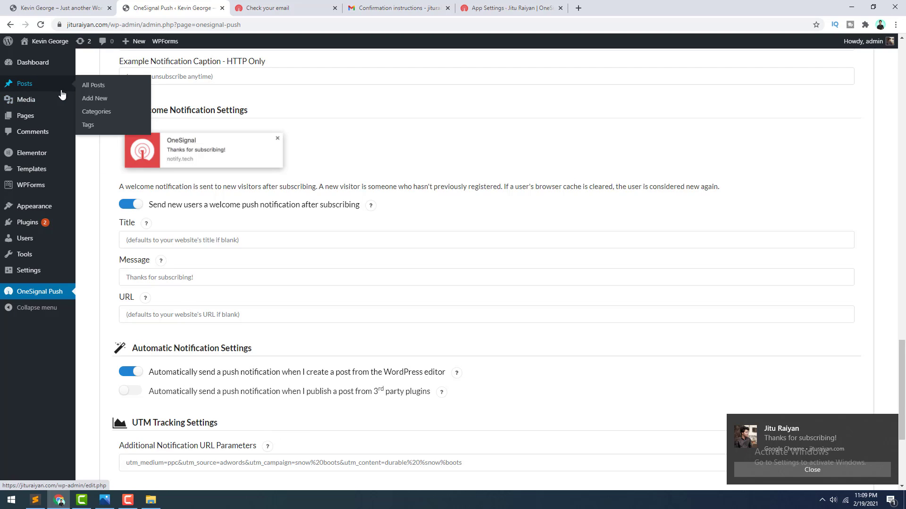
Step: Open a new post editor in another tab and dismiss the welcome tour and subscription notification
right_click(87, 103)
left_click(118, 107)
left_click(285, 8)
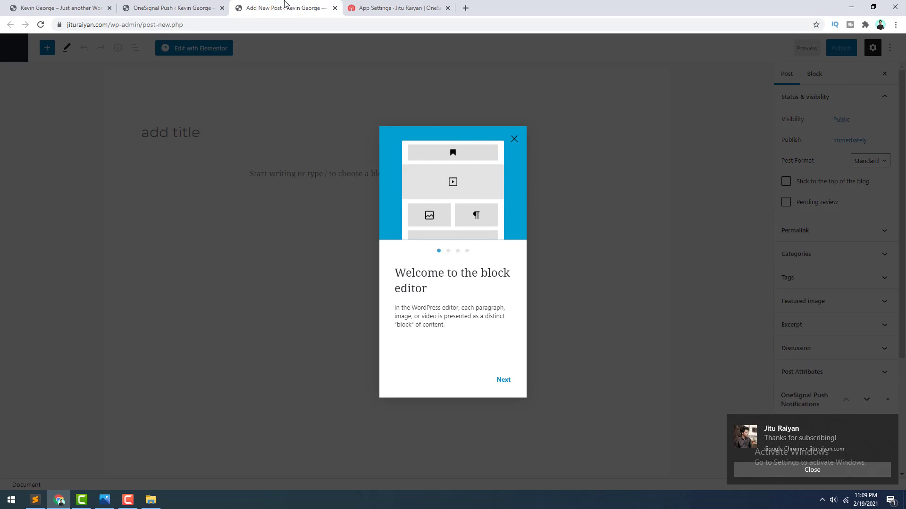
left_click(514, 139)
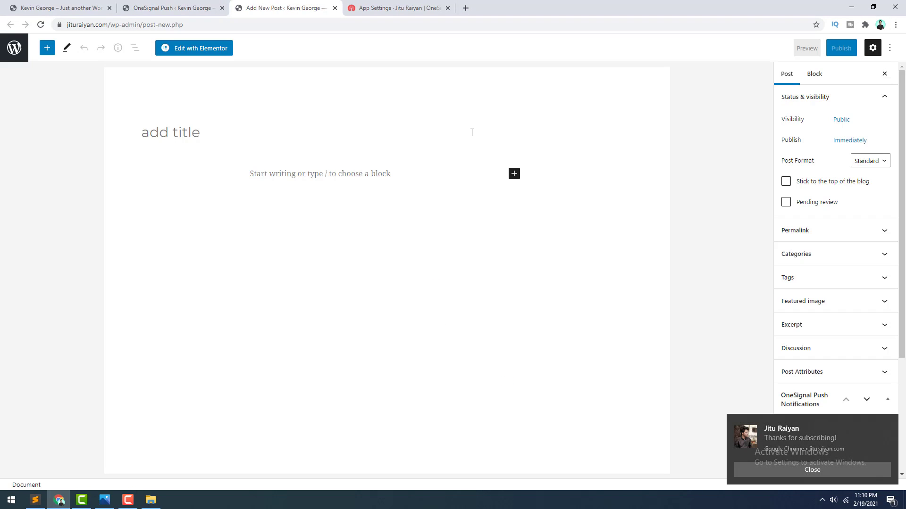
left_click(742, 470)
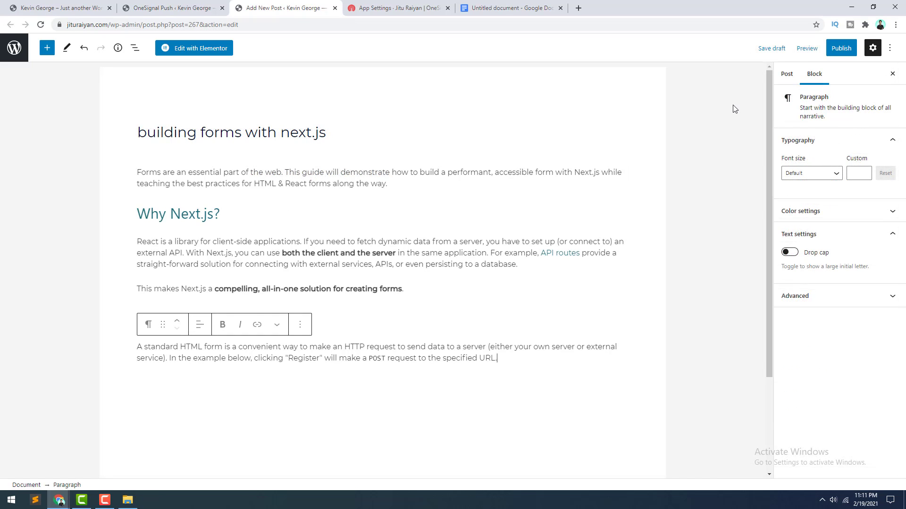
Step: Upload the laptop screenshot and set it as the post's featured image
left_click(786, 74)
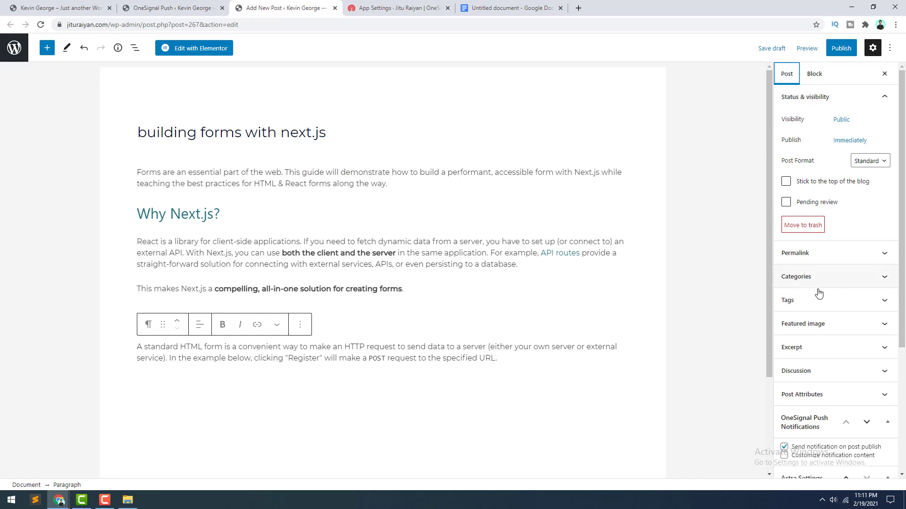
left_click(835, 327)
left_click(841, 363)
left_click(452, 246)
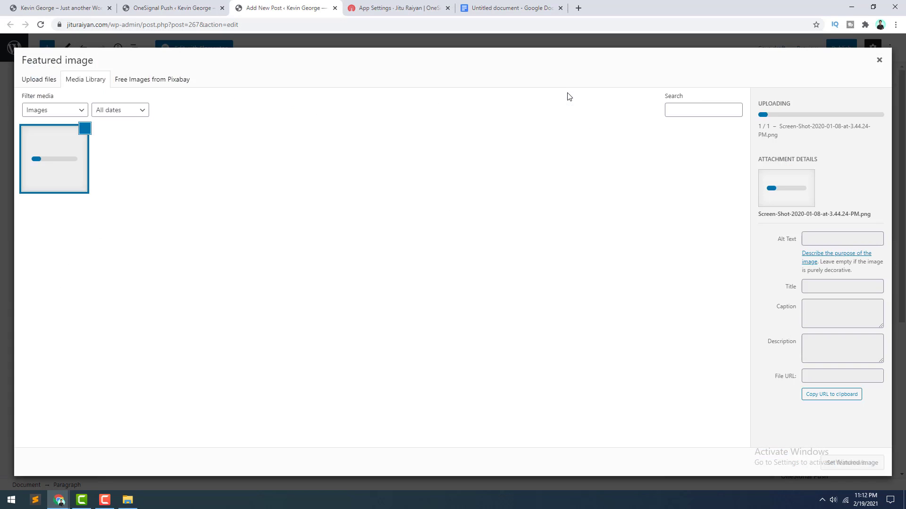
left_click(850, 468)
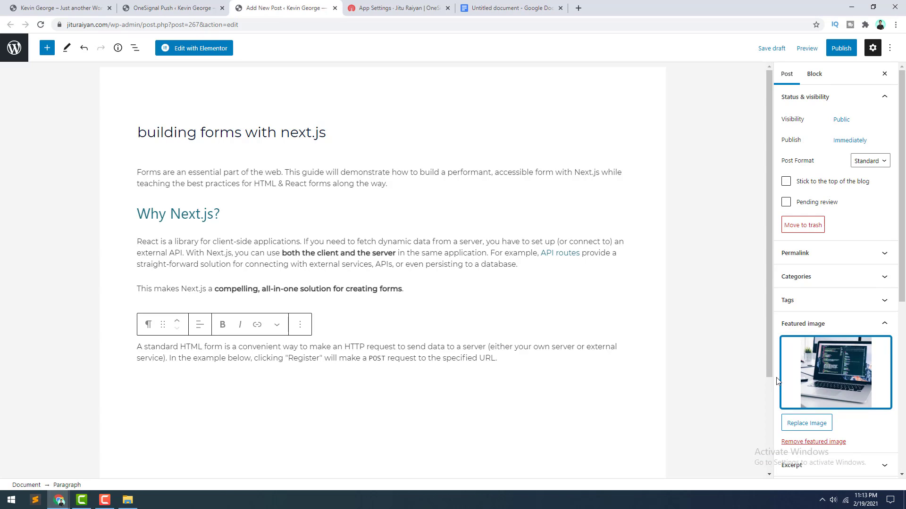
scroll(777, 381, "down", 6)
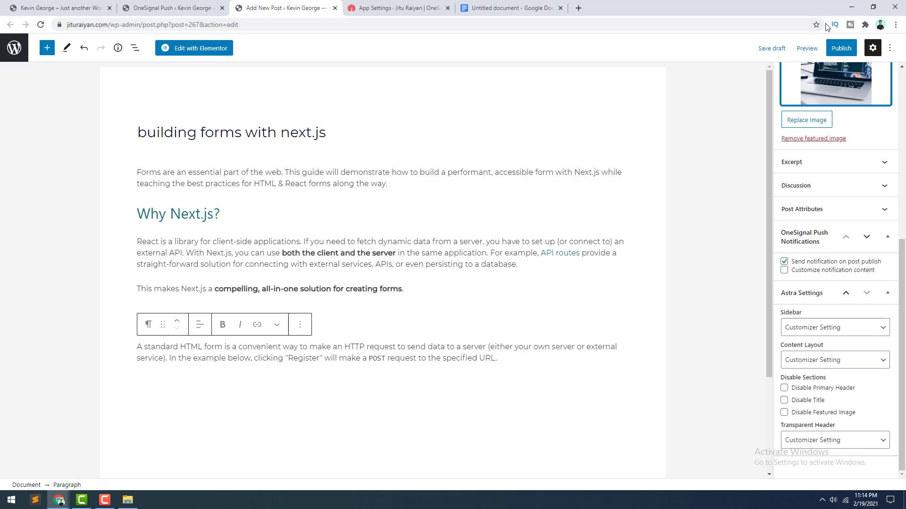
Step: Publish the post and close the post-published summary
left_click(842, 51)
left_click(802, 53)
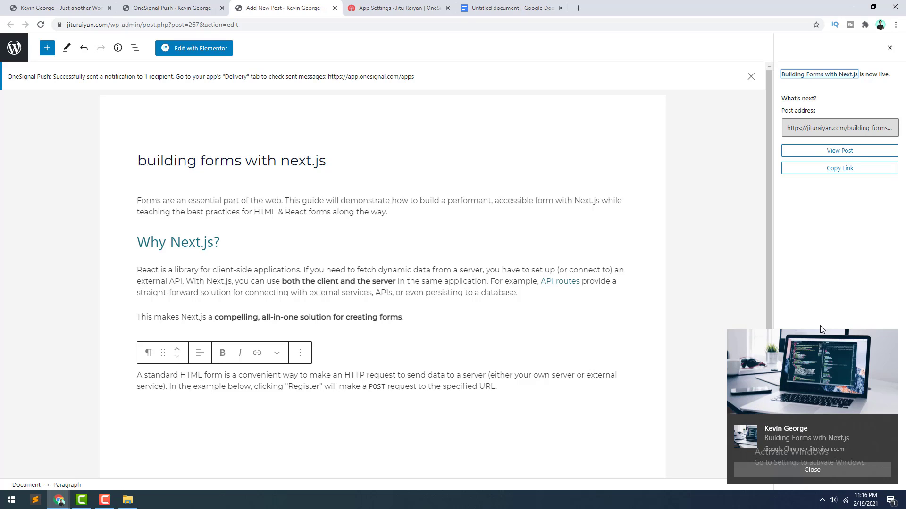
left_click(891, 49)
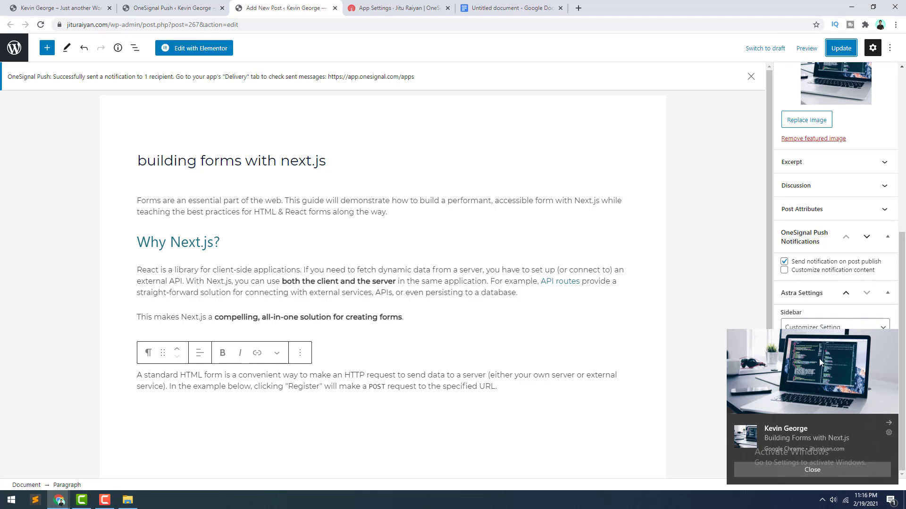
Step: Enable Customize notification content and begin entering the notification title 'Latest Post!!'
left_click(784, 270)
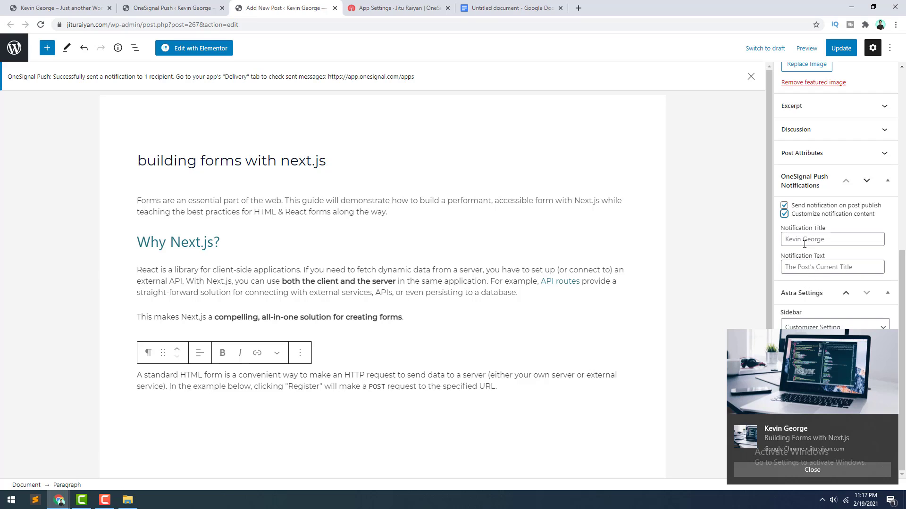
left_click(794, 240)
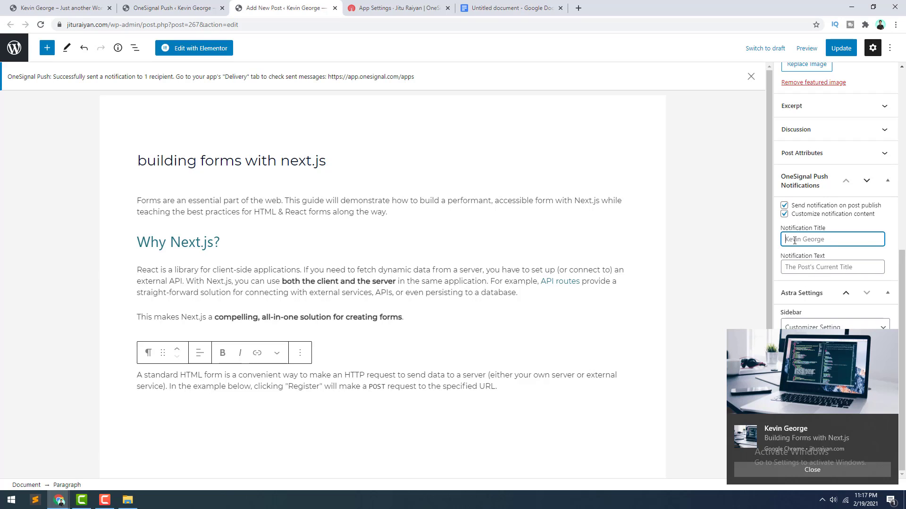
type("Latest Post!!")
Step: Turn off the featured-image notification icon in OneSignal settings, save, then update the post
left_click(174, 8)
scroll(227, 250, "up", 15)
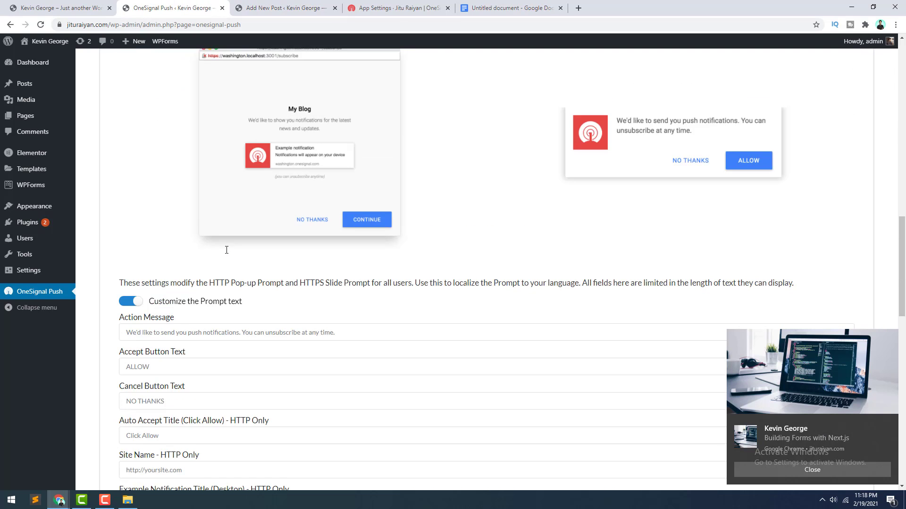
scroll(227, 250, "up", 8)
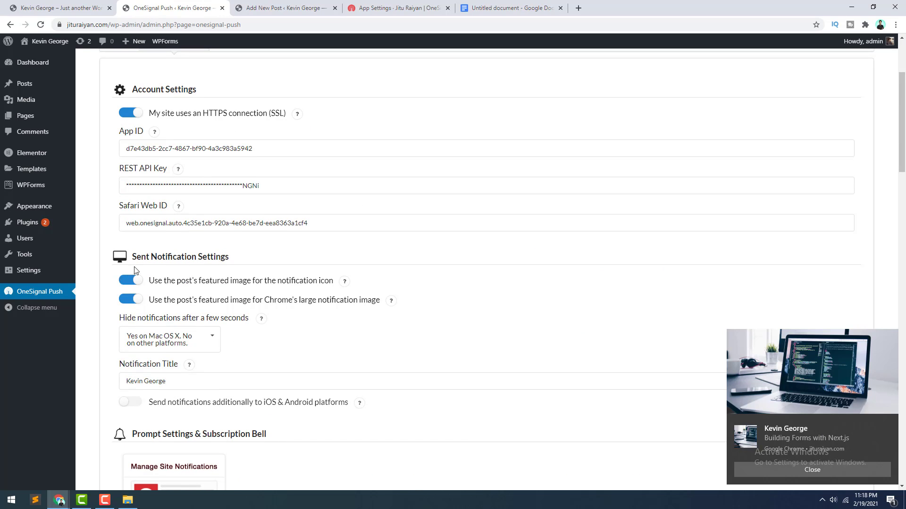
left_click(125, 282)
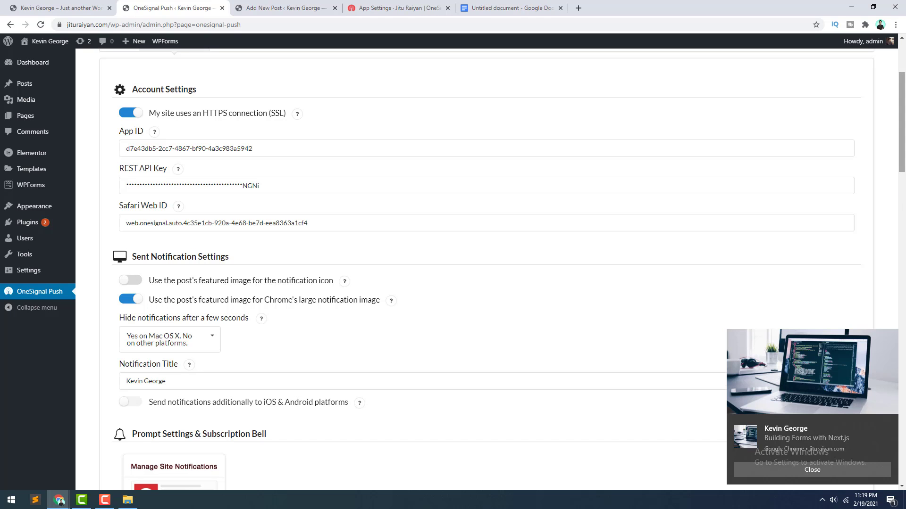
scroll(752, 209, "down", 15)
left_click(125, 427)
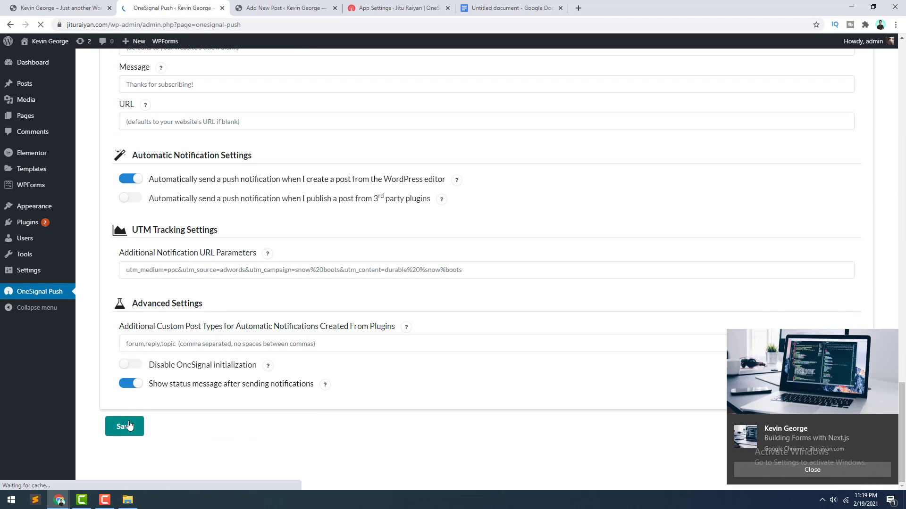
left_click(272, 2)
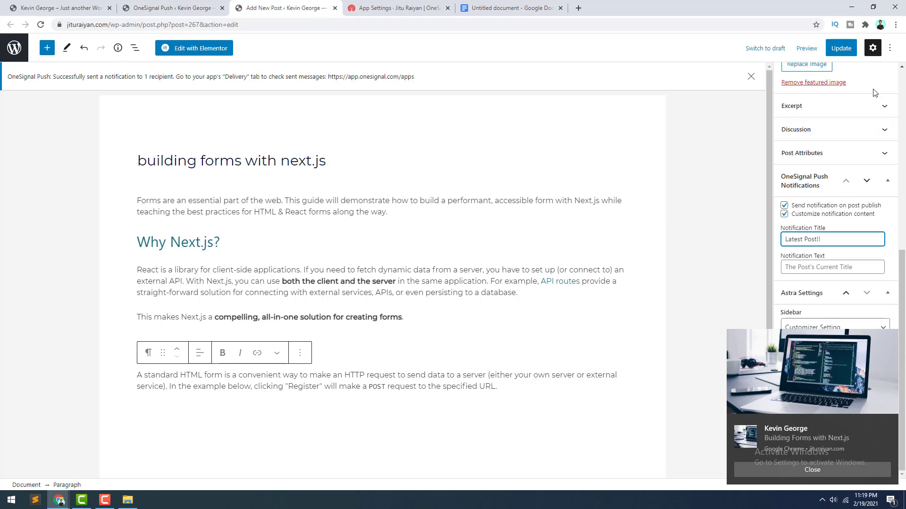
left_click(843, 49)
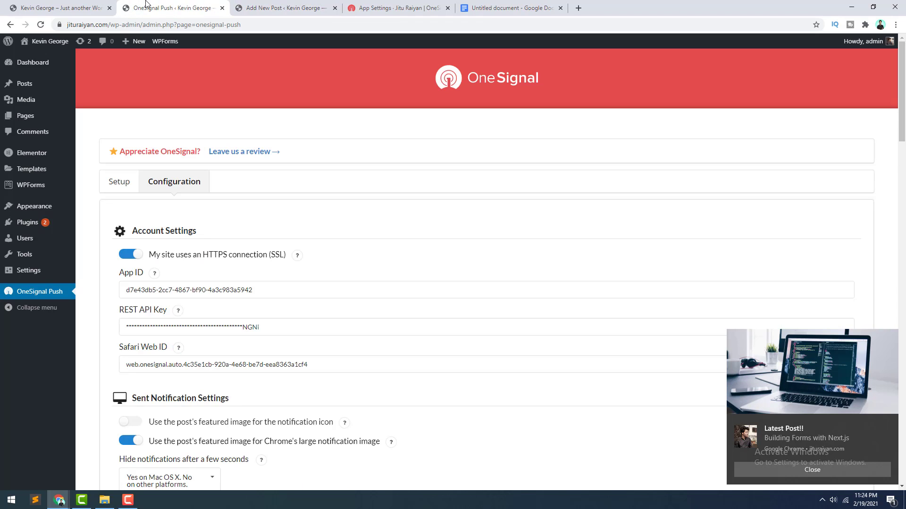
left_click(147, 7)
scroll(362, 225, "down", 1)
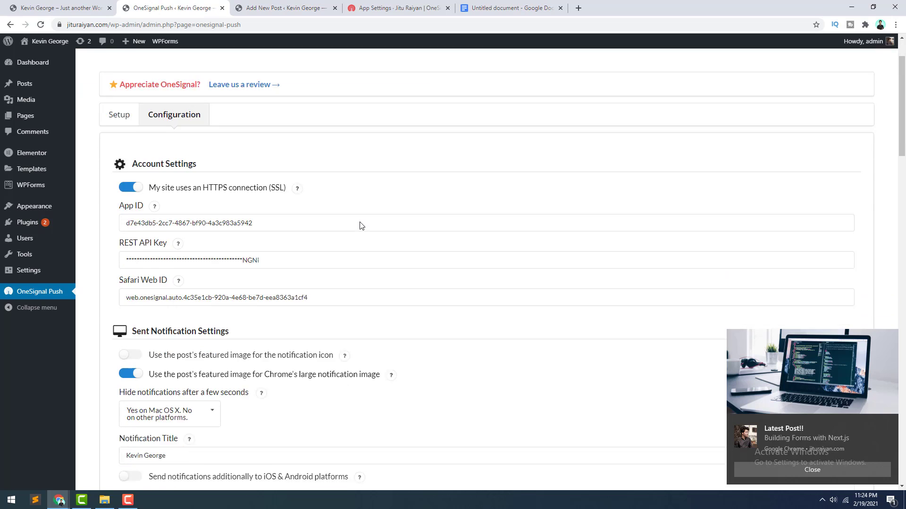
scroll(361, 225, "down", 3)
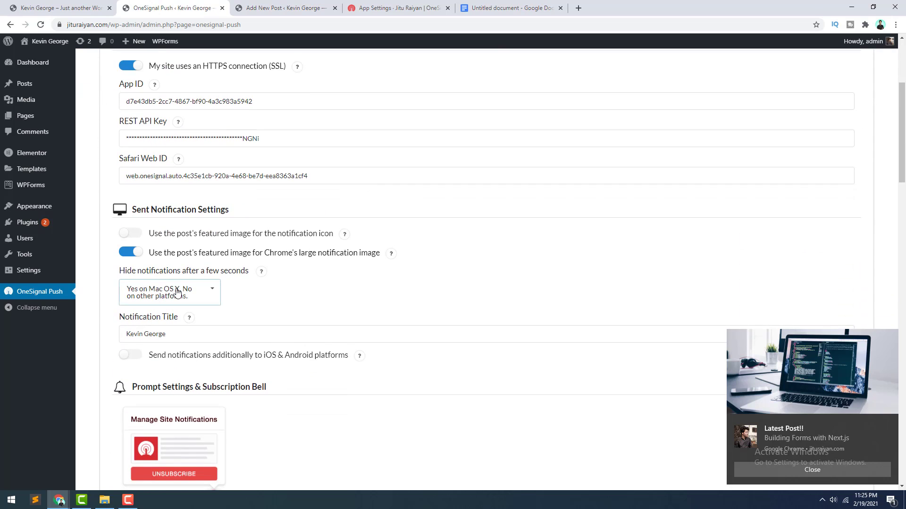
left_click(177, 293)
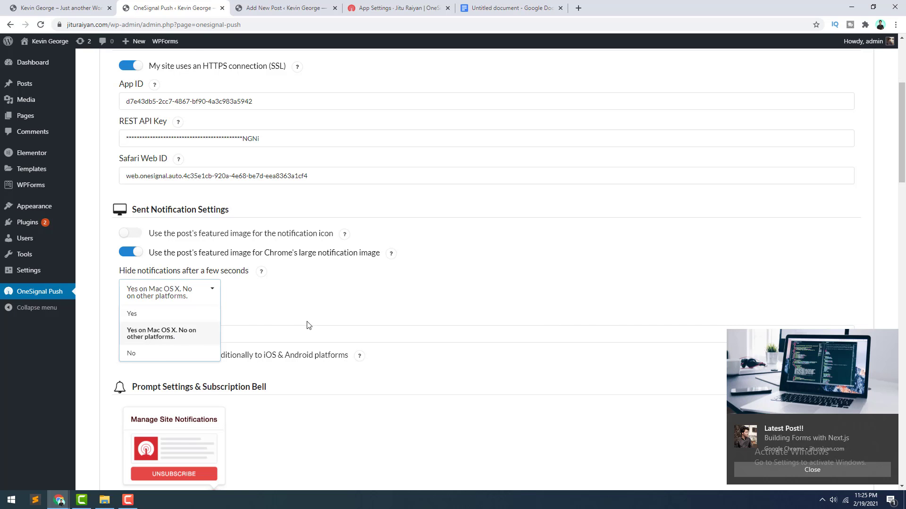
left_click(283, 310)
scroll(787, 465, "up", 2)
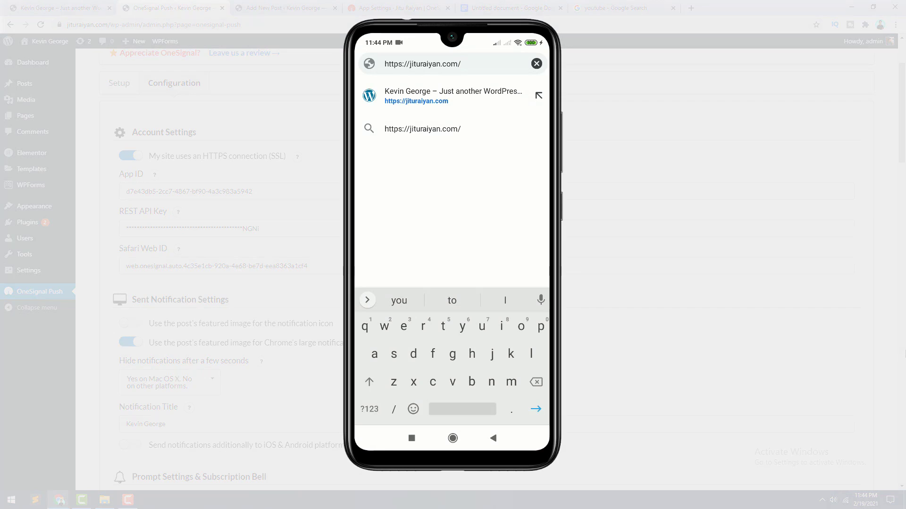
Step: Load jituraiyan.com on the phone and agree to the site's notification prompt
key("Return")
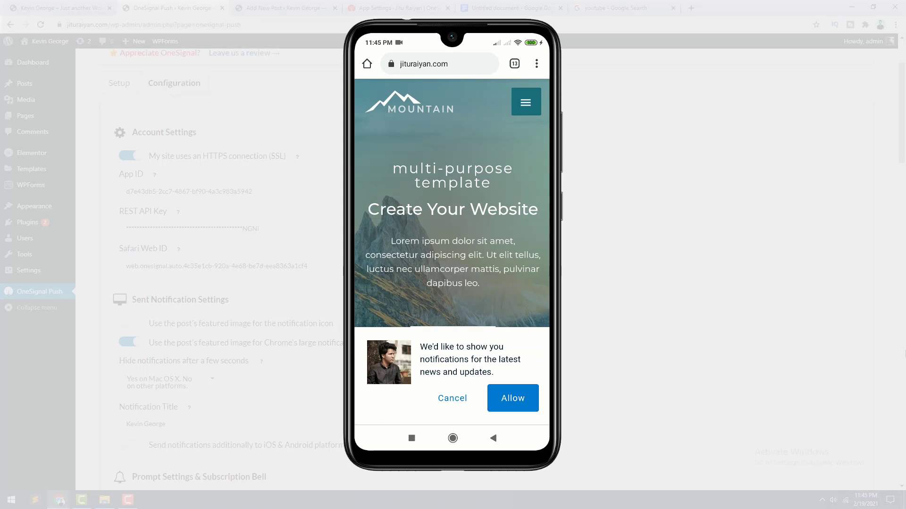
left_click(513, 399)
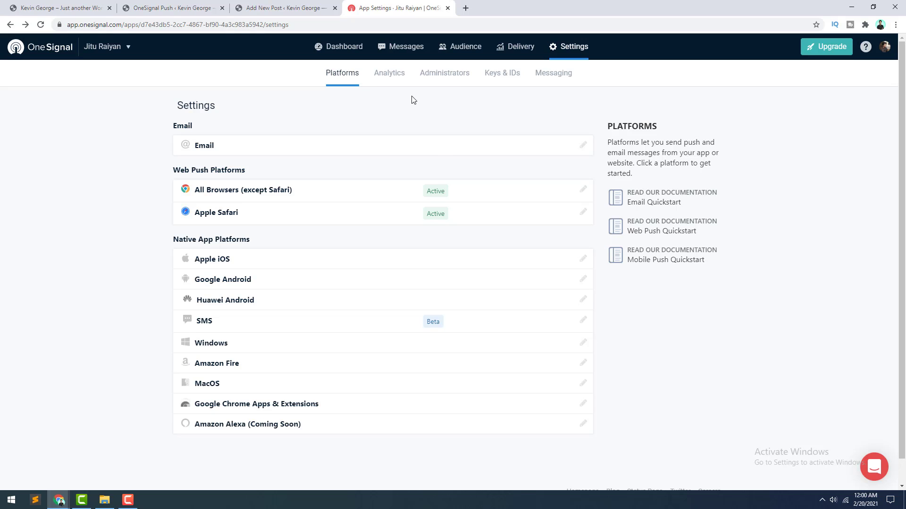
Step: Review the Dashboard's Global Outcomes, Subscriber Trends, Total Users and Revoked charts
left_click(349, 51)
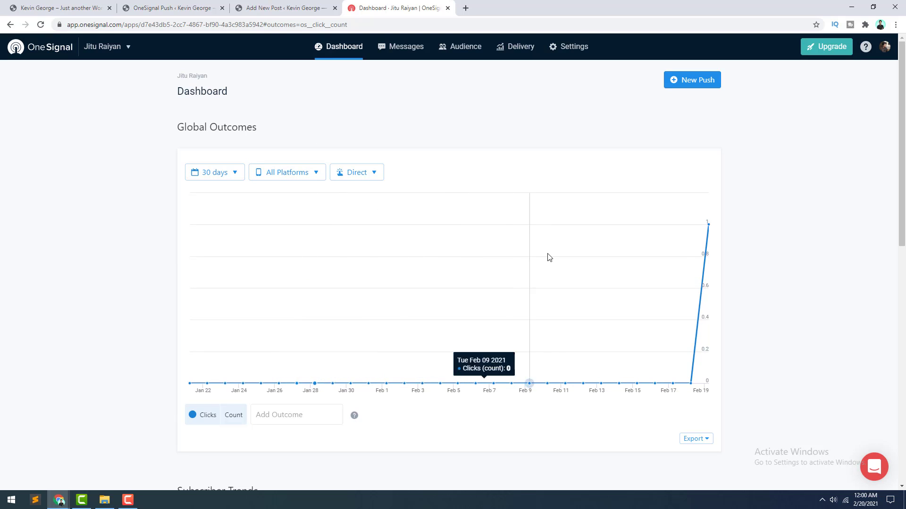
mouse_move(707, 242)
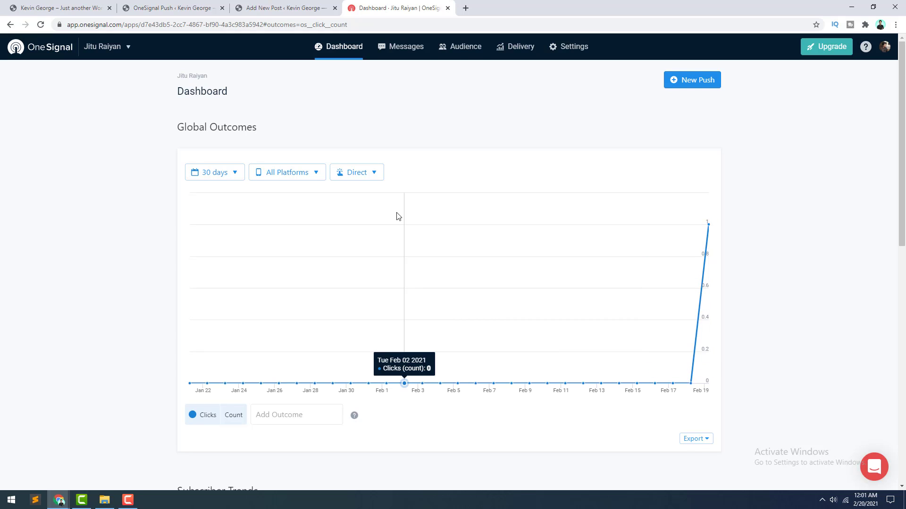
scroll(397, 210, "down", 5)
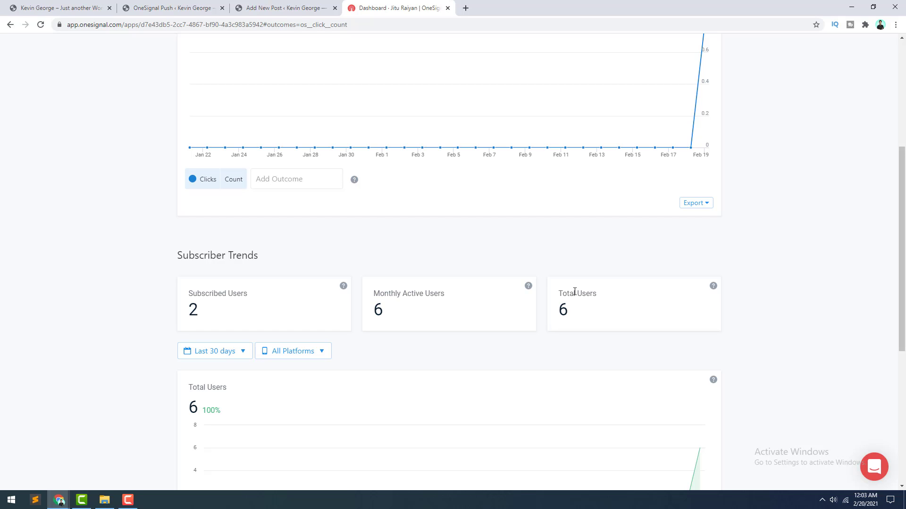
scroll(572, 291, "down", 3)
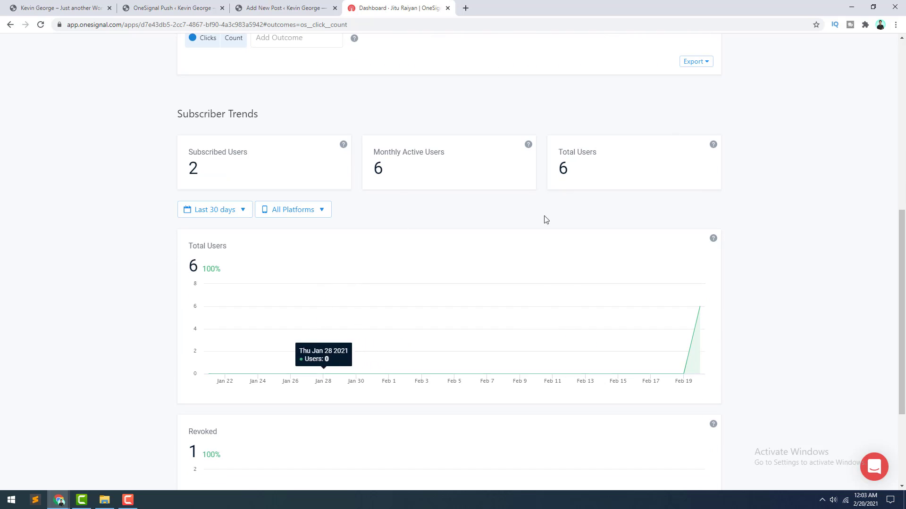
scroll(582, 192, "down", 3)
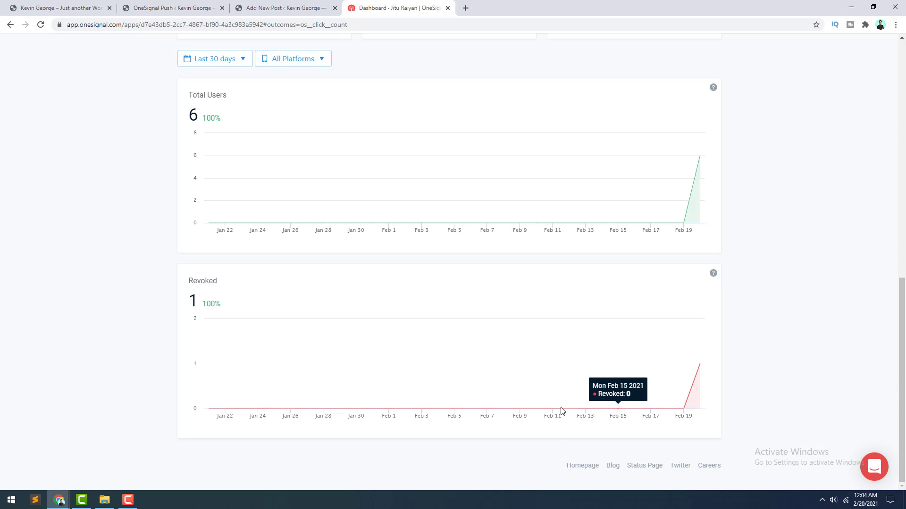
scroll(580, 429, "up", 10)
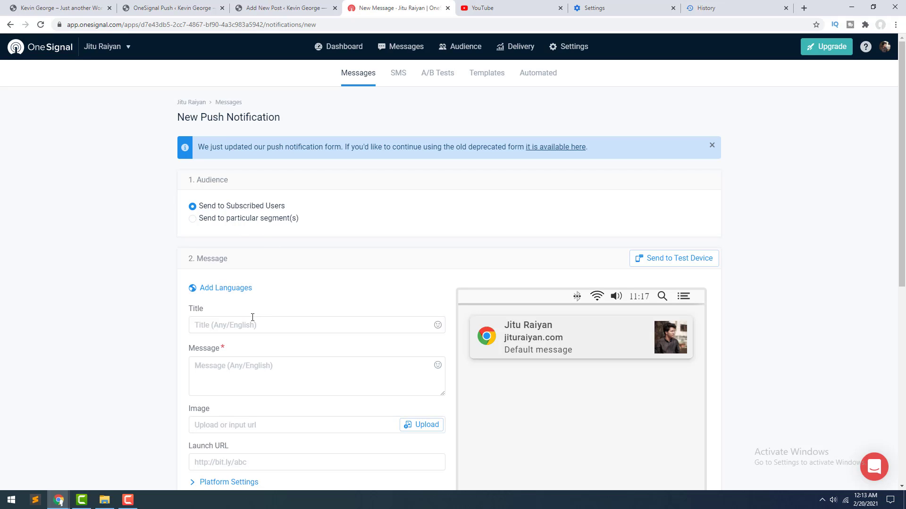
Step: Enter the title '50% Black Friday Discount!!' and the Python Masterclass message ending with a period
scroll(245, 324, "down", 2)
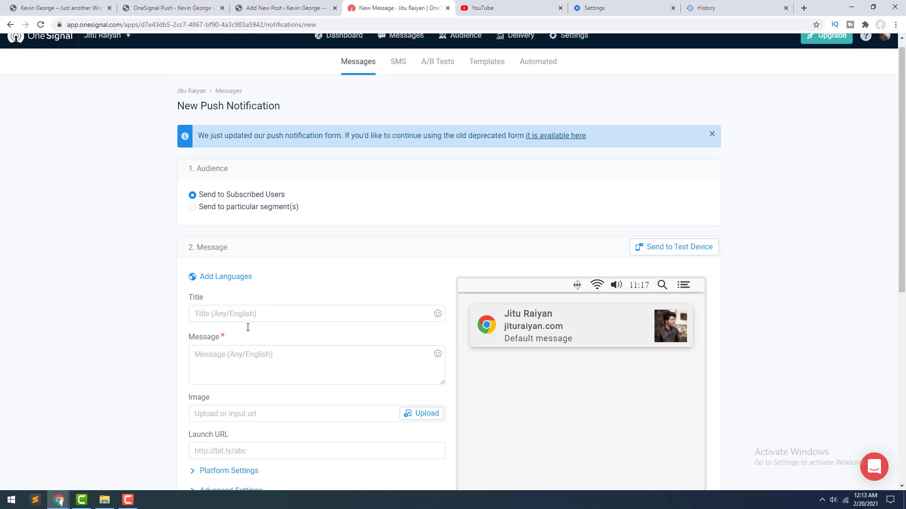
left_click(233, 234)
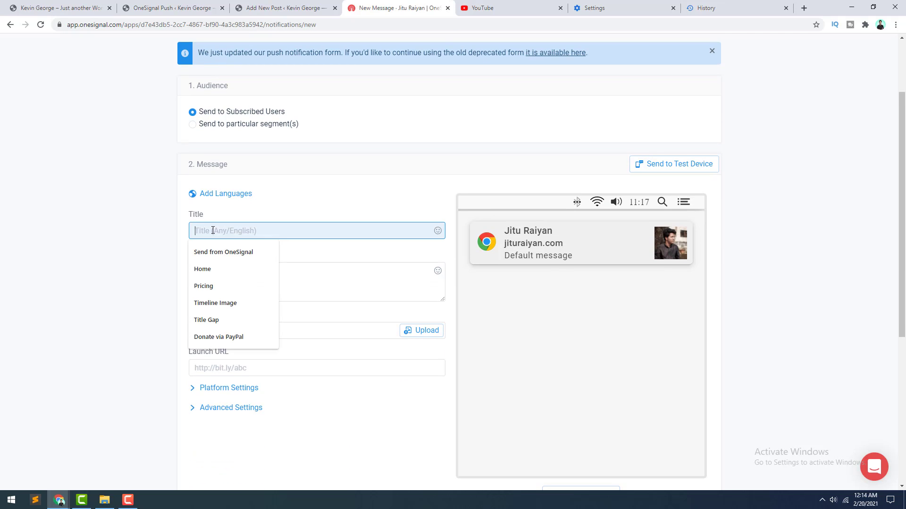
type("50% Black Friday Discount!!")
left_click(215, 274)
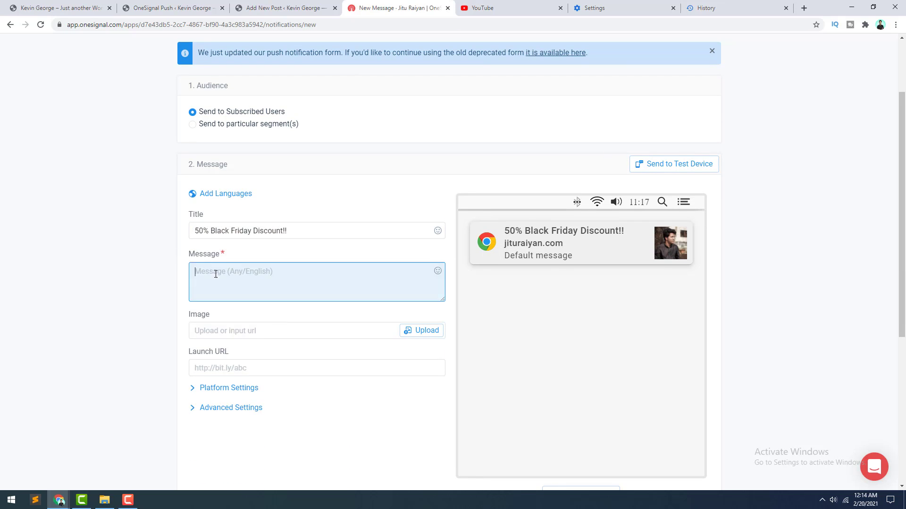
type("Complete Python Masterclass for Web Development")
type(".")
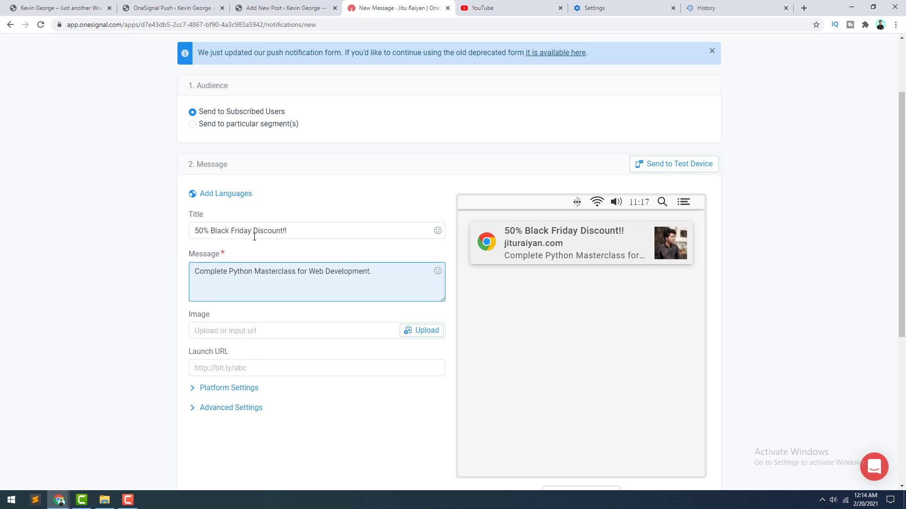
scroll(500, 189, "down", 1)
left_click(498, 182)
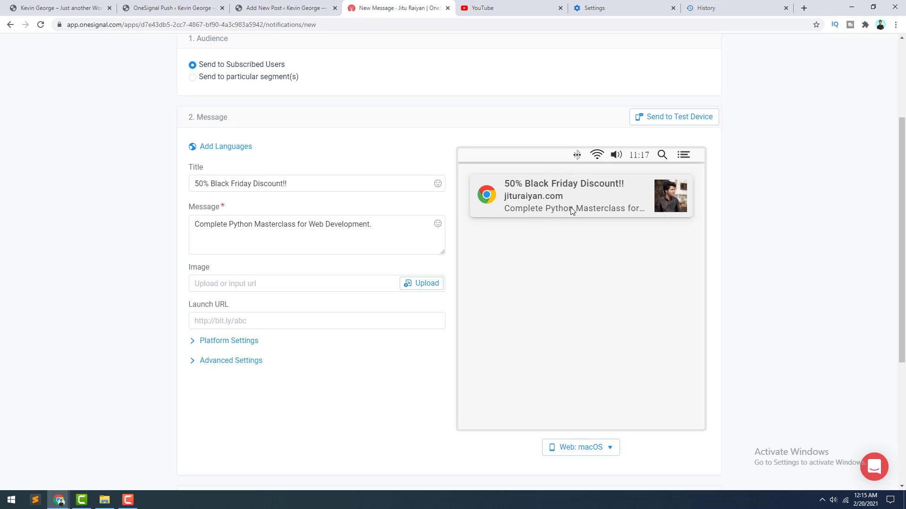
Step: Switch the notification preview to Web: Windows
scroll(630, 418, "down", 1)
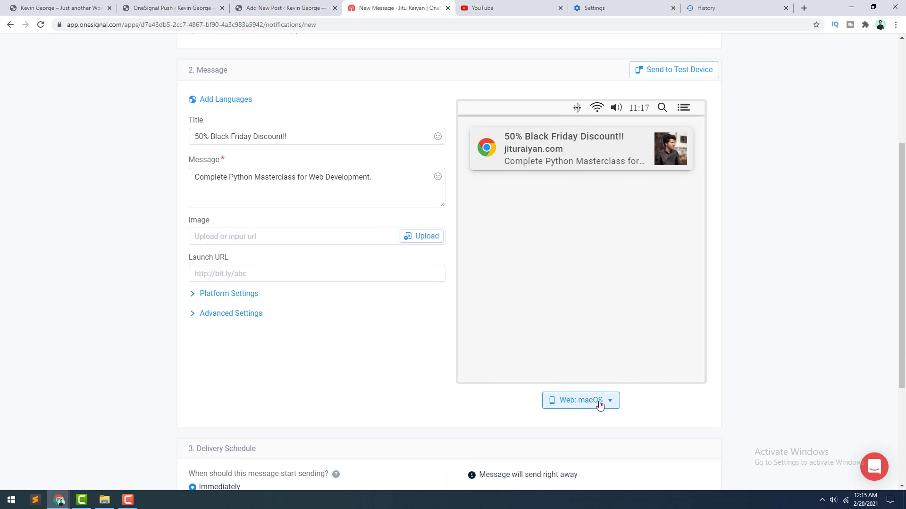
left_click(606, 404)
left_click(603, 361)
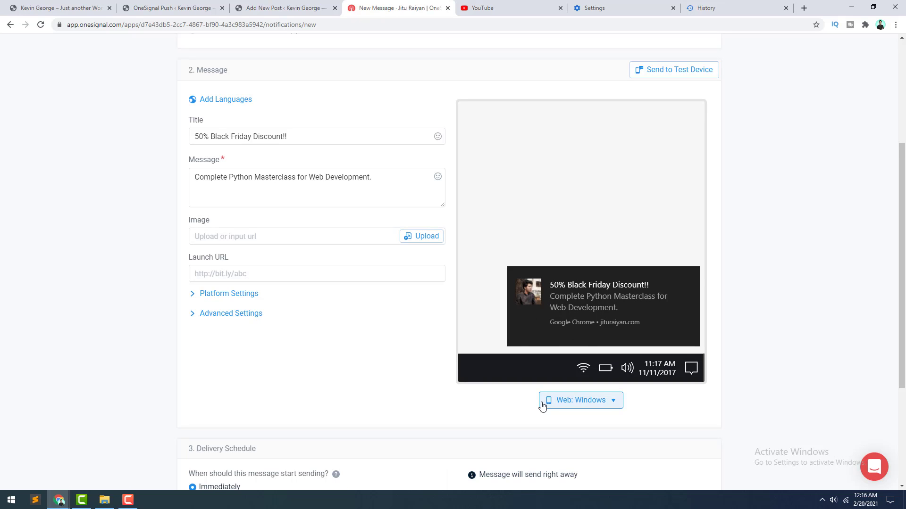
left_click(419, 236)
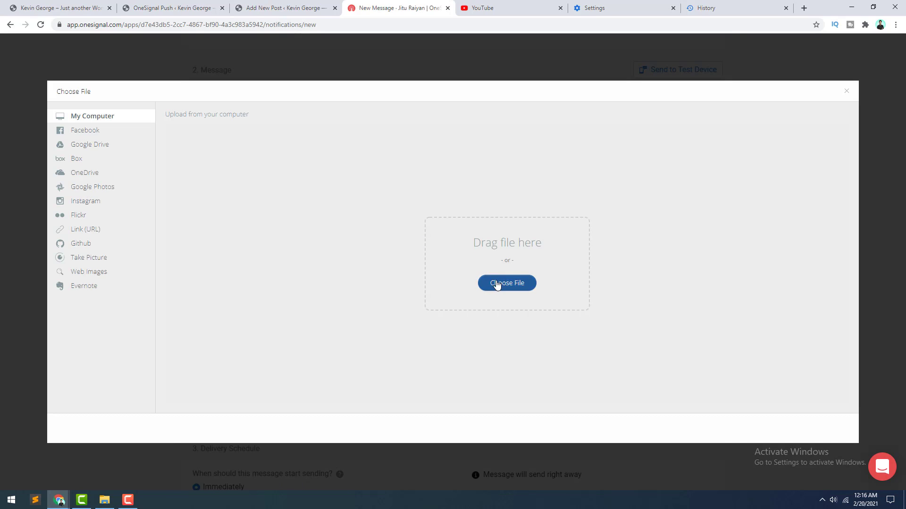
Step: Upload course-square.jpg as the notification image, then go to the WordPress Posts list
left_click(495, 284)
double_click(263, 76)
left_click(825, 428)
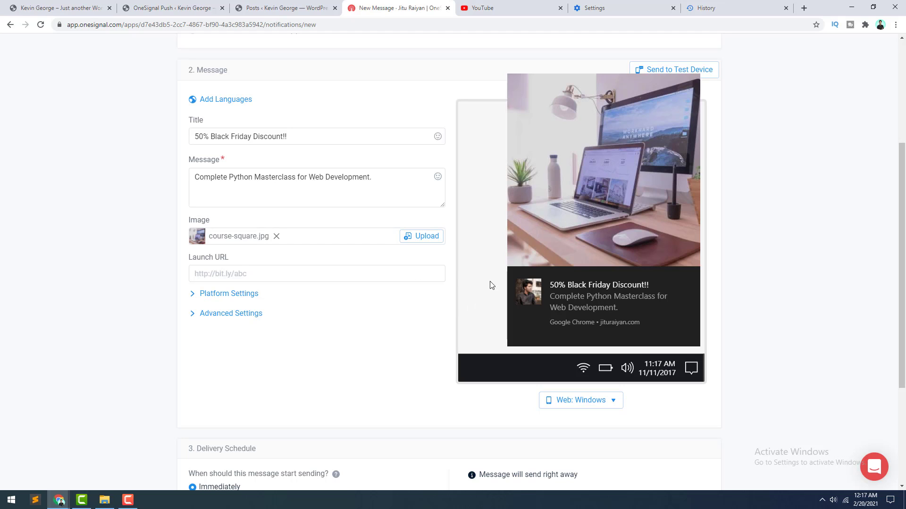
left_click(283, 7)
Step: Open the Complete Python Masterclass landing page in a new tab, select its URL, and return to OneSignal's Launch URL
mouse_move(47, 230)
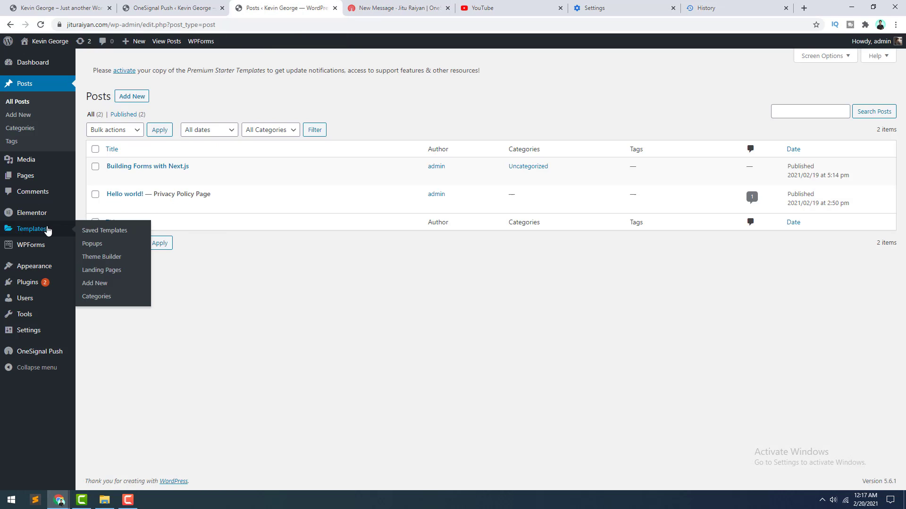
left_click(95, 271)
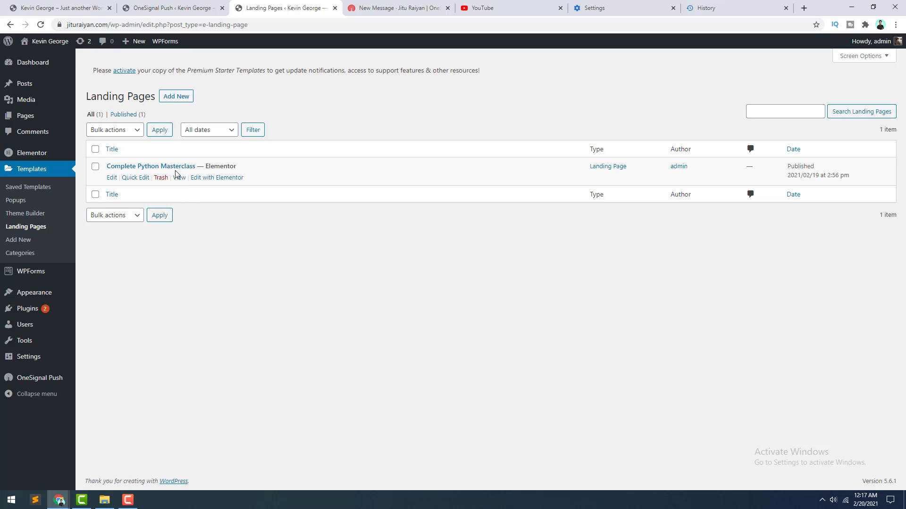
right_click(178, 178)
left_click(192, 184)
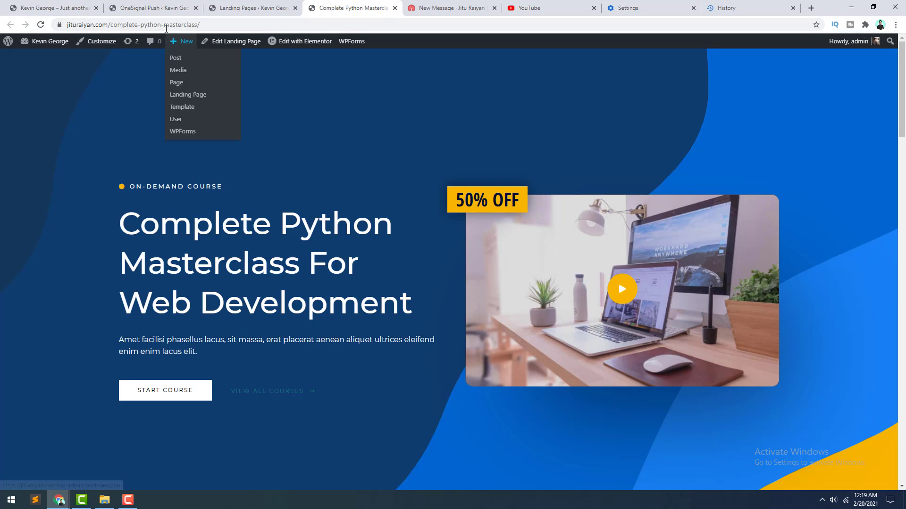
left_click(166, 26)
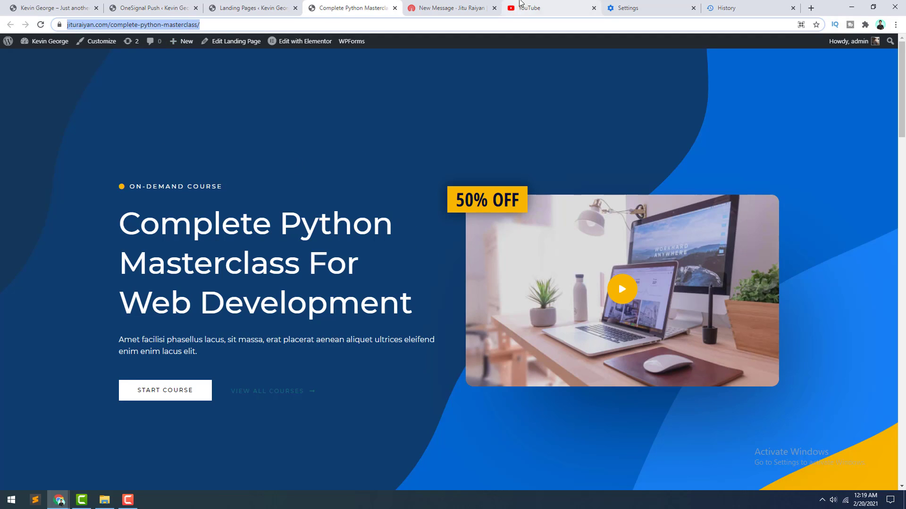
left_click(451, 8)
left_click(306, 275)
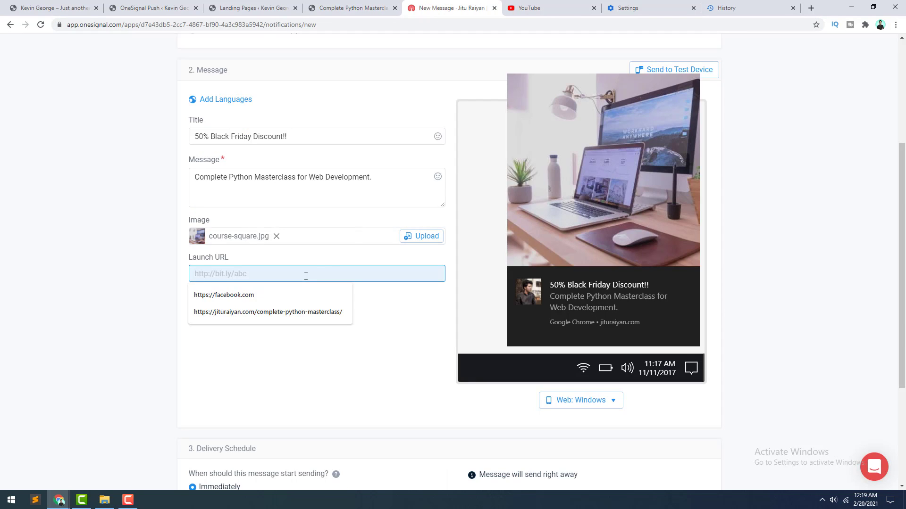
Step: Set the Launch URL to the course landing page suggestion and show the per-browser platform settings
key("Down")
key("Down")
key("Return")
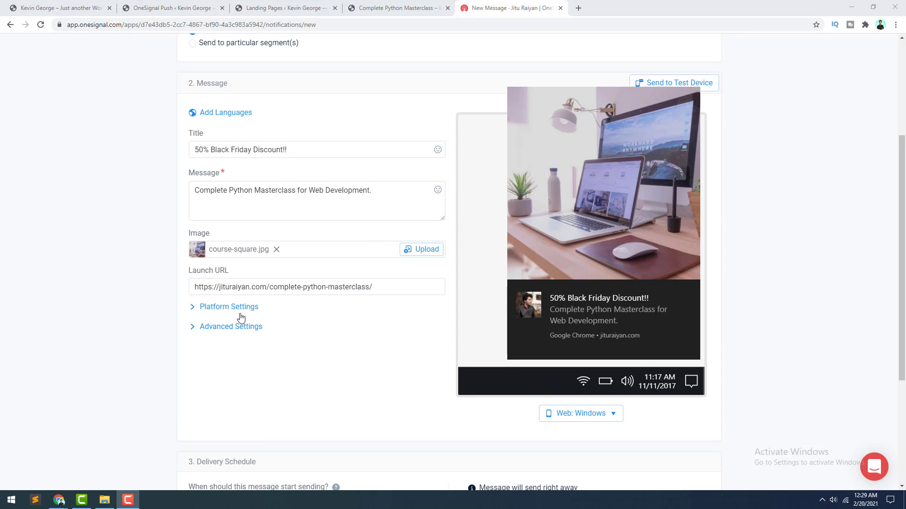
left_click(235, 310)
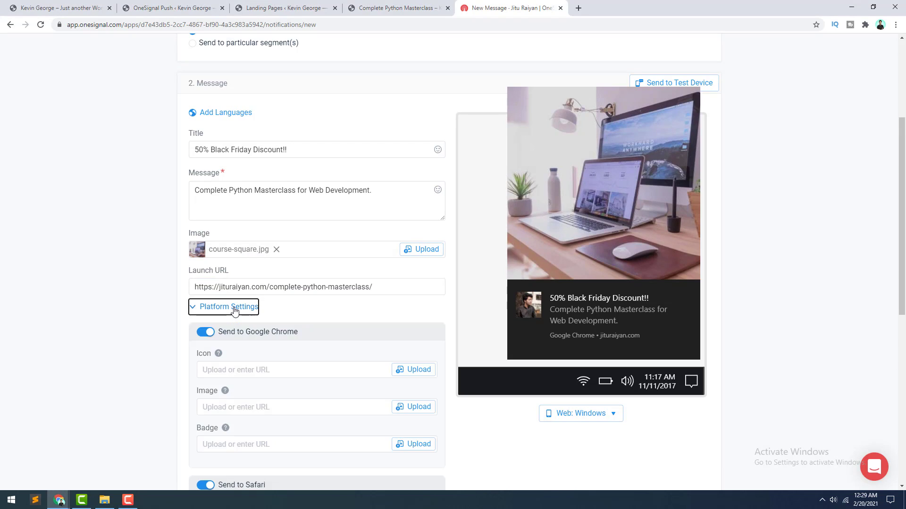
Step: Expand Advanced Settings to reveal Collapse ID, Web Push Topic, Priority and Time To Live
scroll(243, 309, "down", 2)
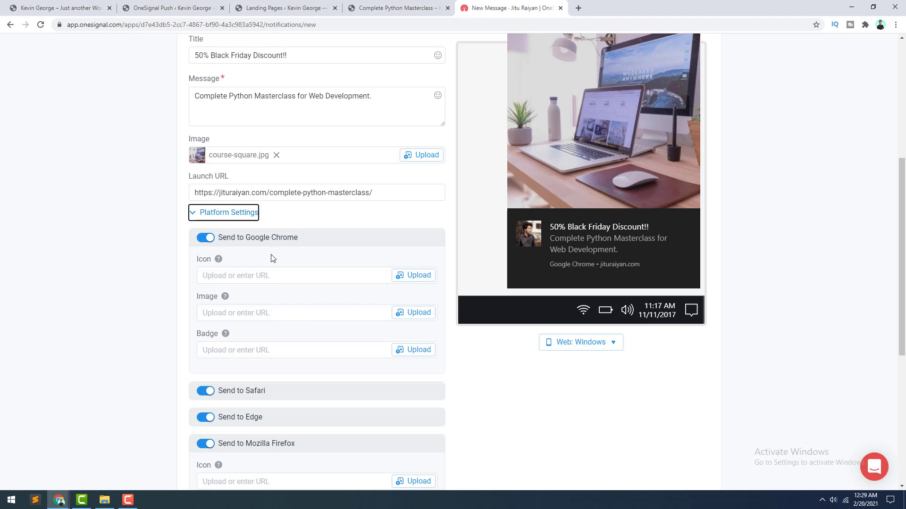
scroll(272, 257, "down", 2)
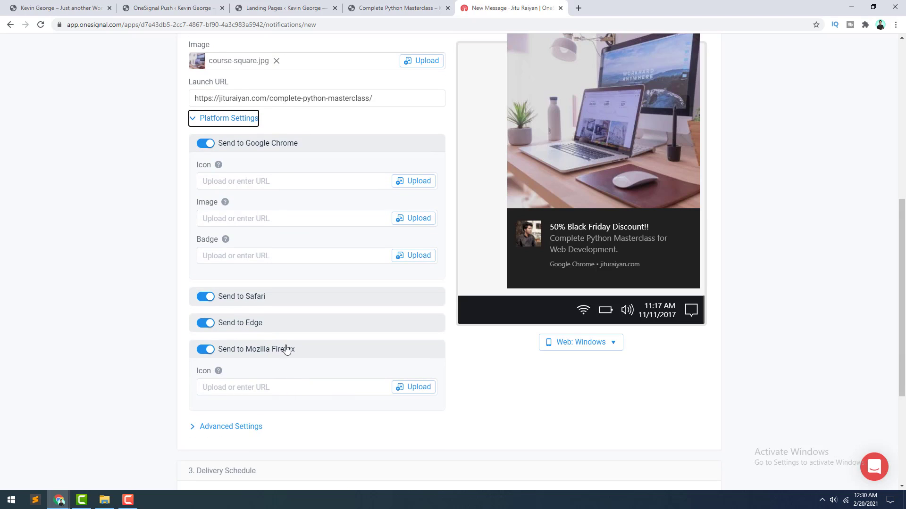
scroll(298, 344, "down", 4)
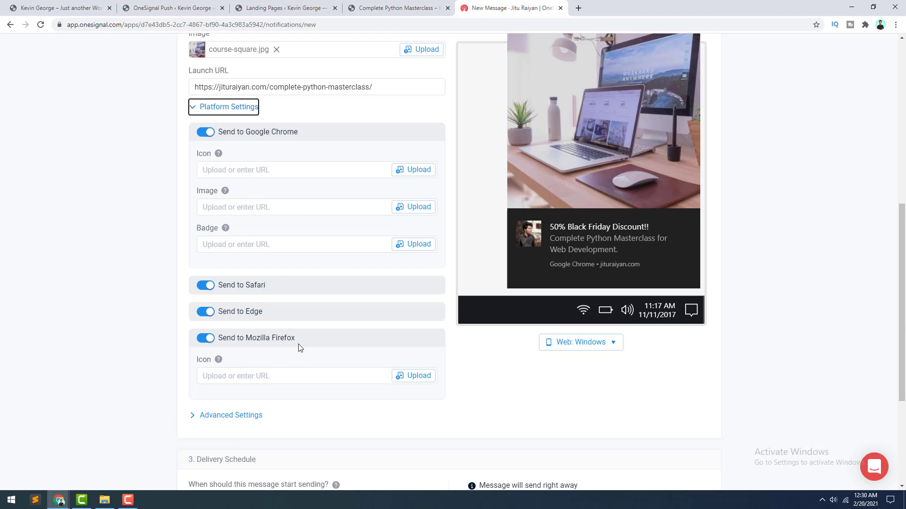
left_click(247, 239)
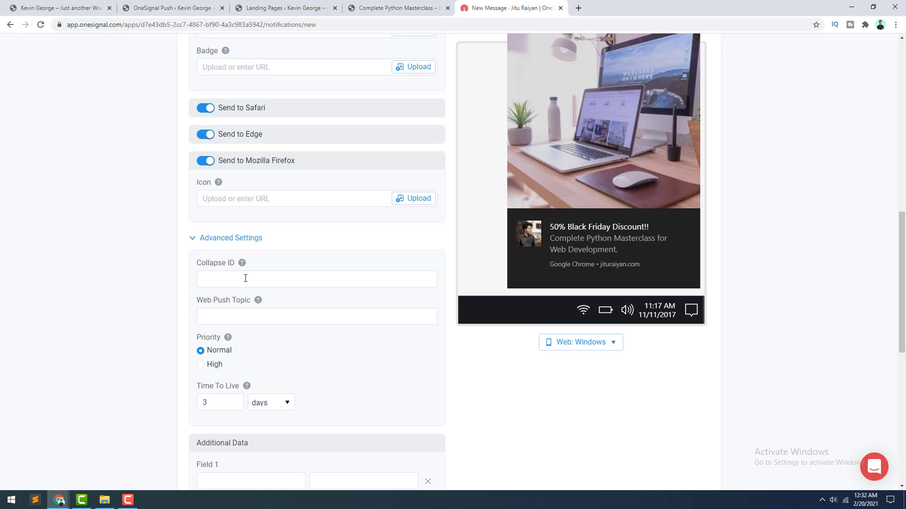
Step: Enter 'blackfriday' as both Collapse ID and Web Push Topic, and select High priority
left_click(245, 279)
type("blackfriday")
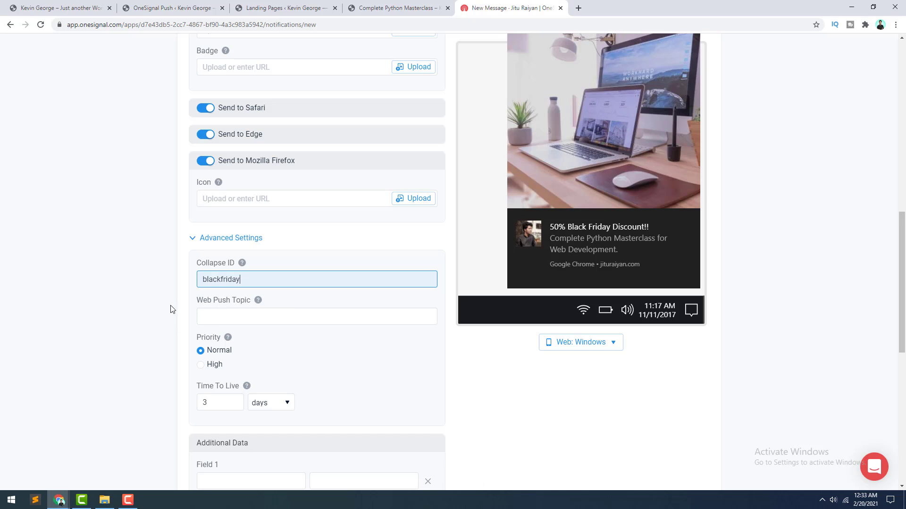
double_click(218, 280)
left_click(232, 317)
left_click(220, 335)
left_click(216, 348)
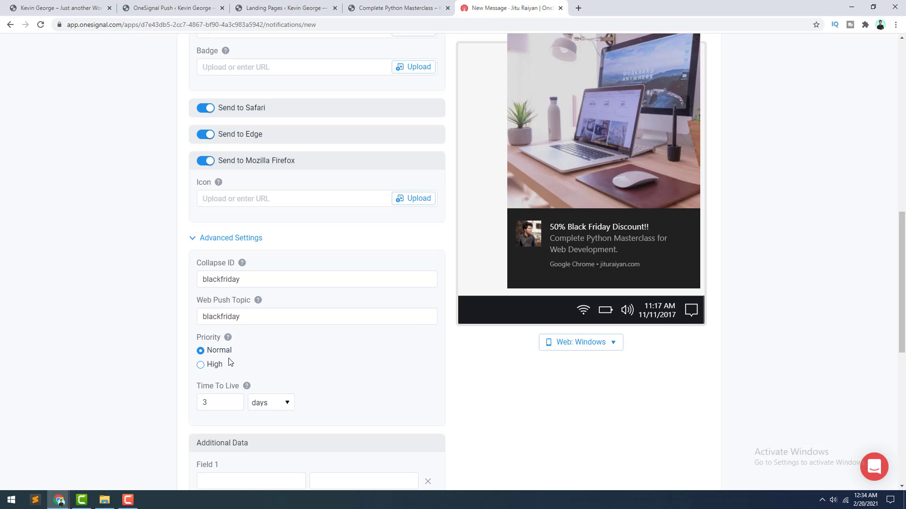
left_click(217, 367)
Step: Add two extra Additional Data fields, then remove all three data rows
scroll(238, 396, "down", 5)
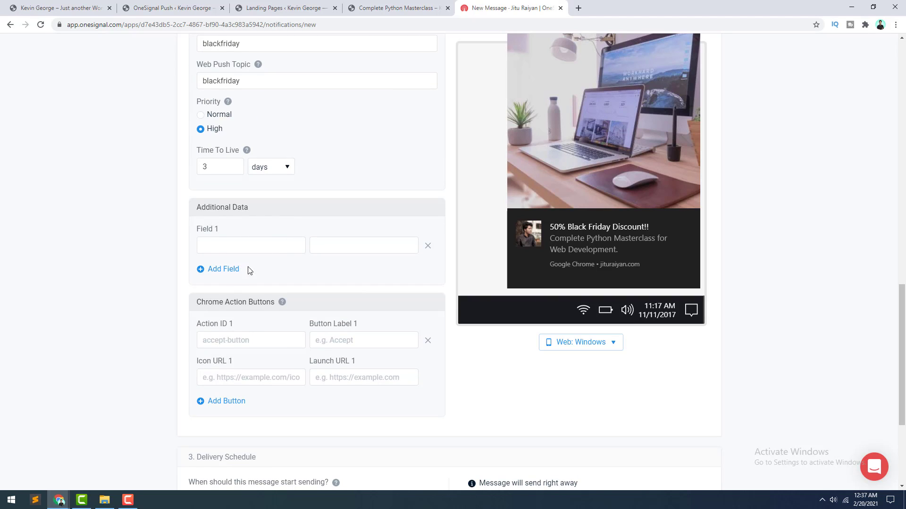
left_click(228, 271)
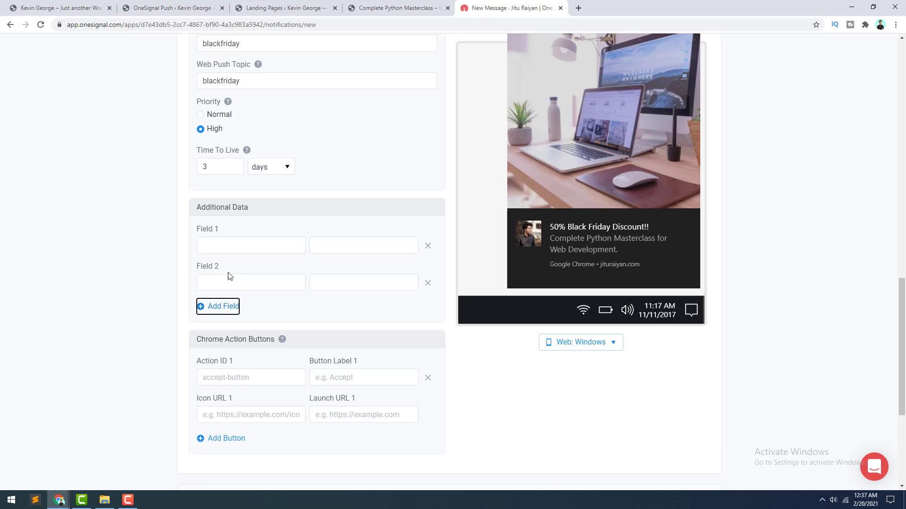
left_click(229, 308)
left_click(429, 324)
left_click(428, 284)
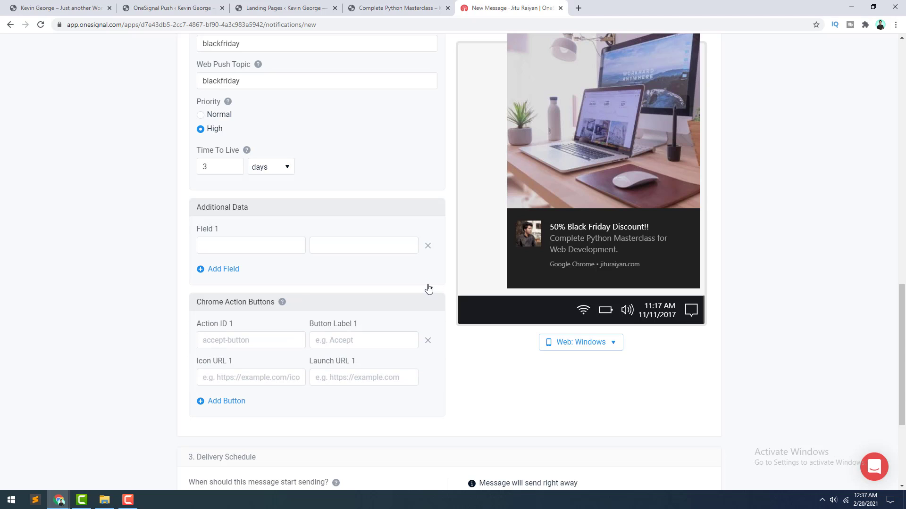
left_click(427, 246)
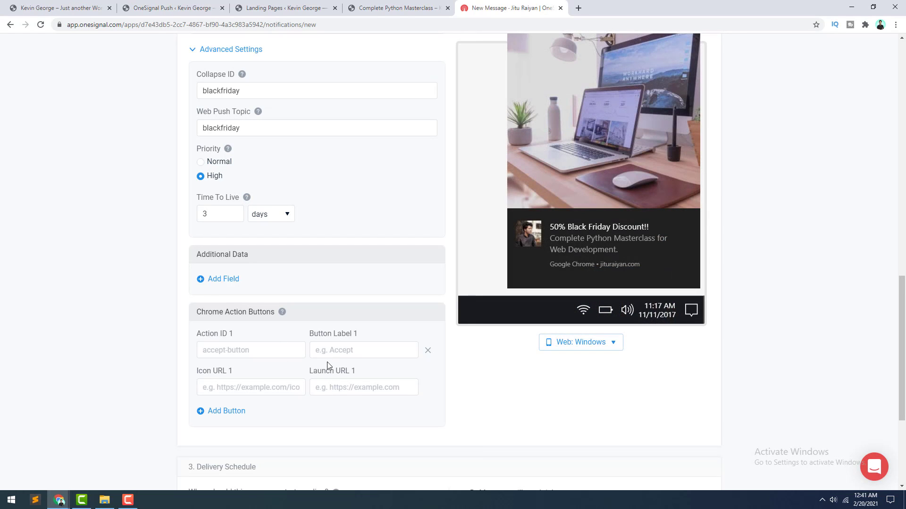
Step: Add a second Chrome action button entry
scroll(295, 340, "up", 1)
scroll(283, 354, "down", 2)
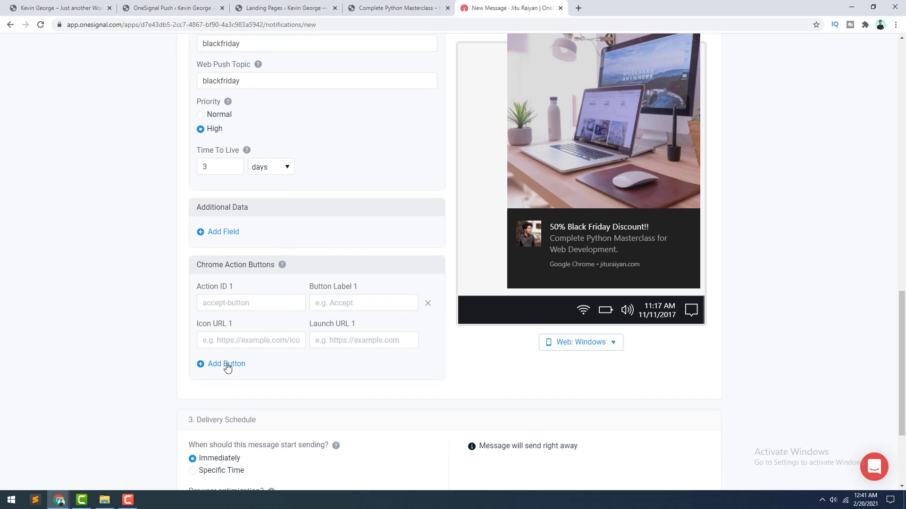
left_click(227, 364)
scroll(309, 289, "down", 2)
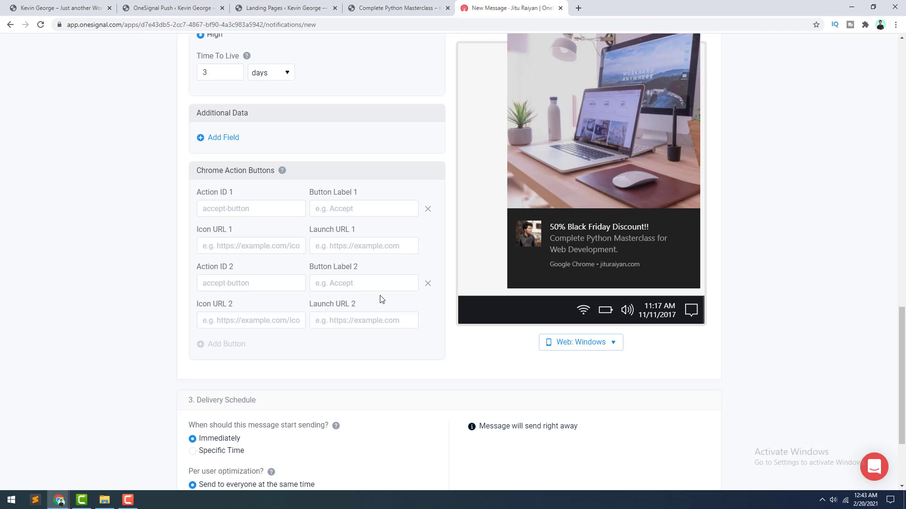
Step: Remove the second Chrome action button (Action ID 2)
left_click(427, 284)
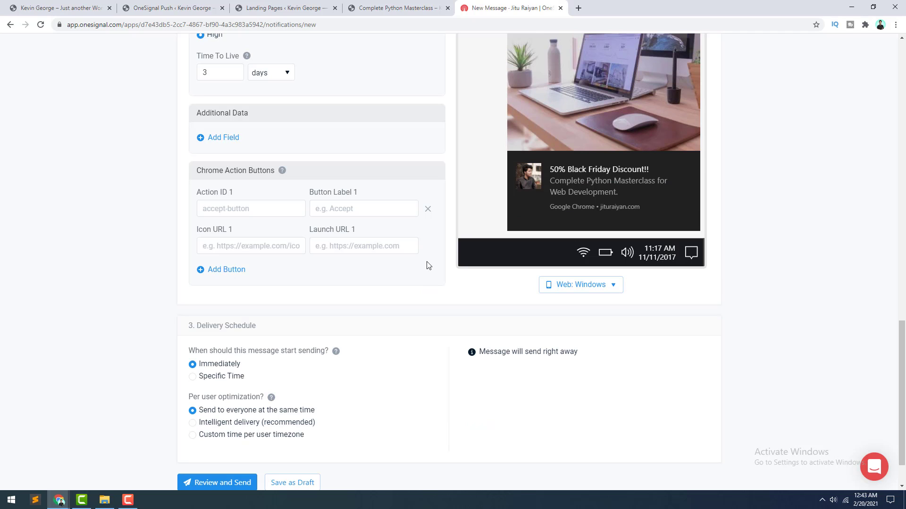
scroll(354, 293, "up", 1)
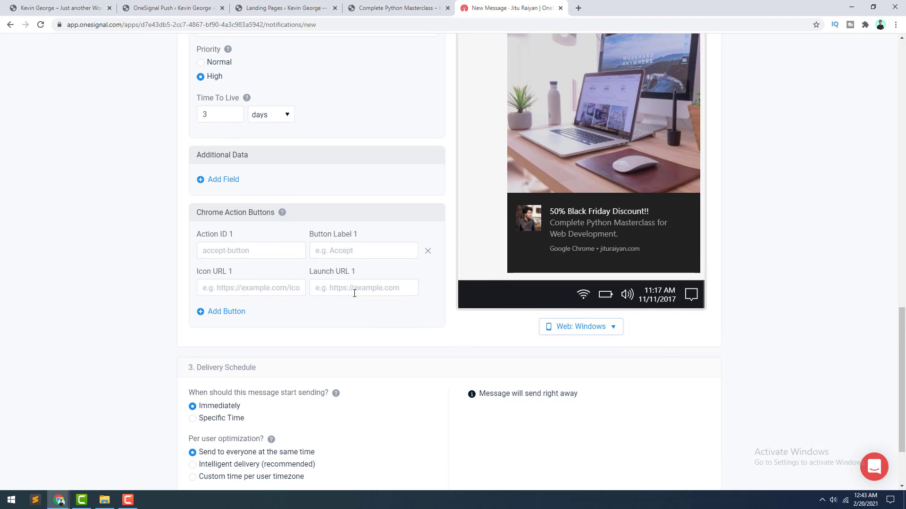
scroll(354, 294, "down", 2)
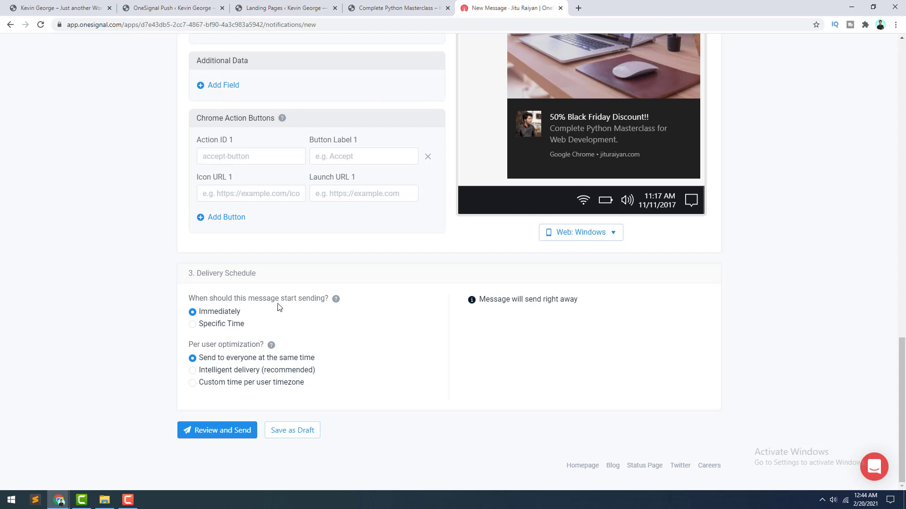
Step: Try Specific Time, per-user timezone and Intelligent delivery, then settle on Immediately to everyone at once
left_click(220, 326)
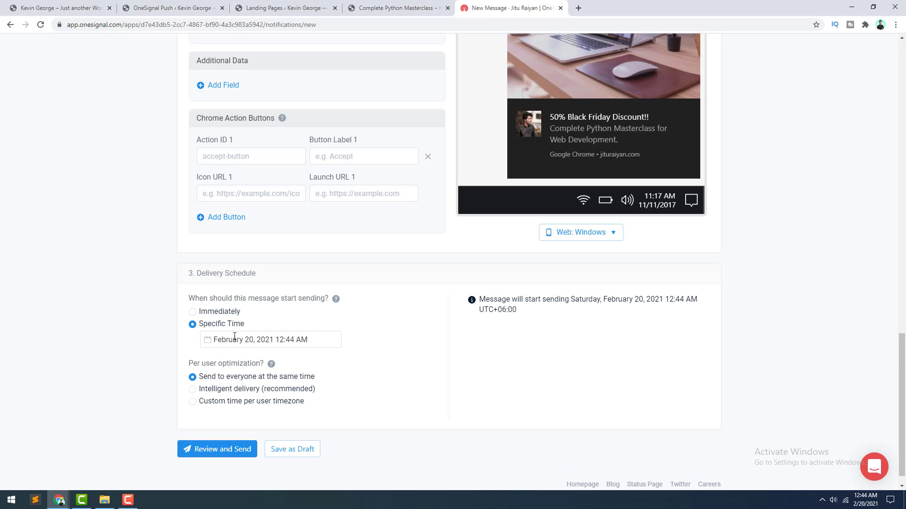
left_click(261, 339)
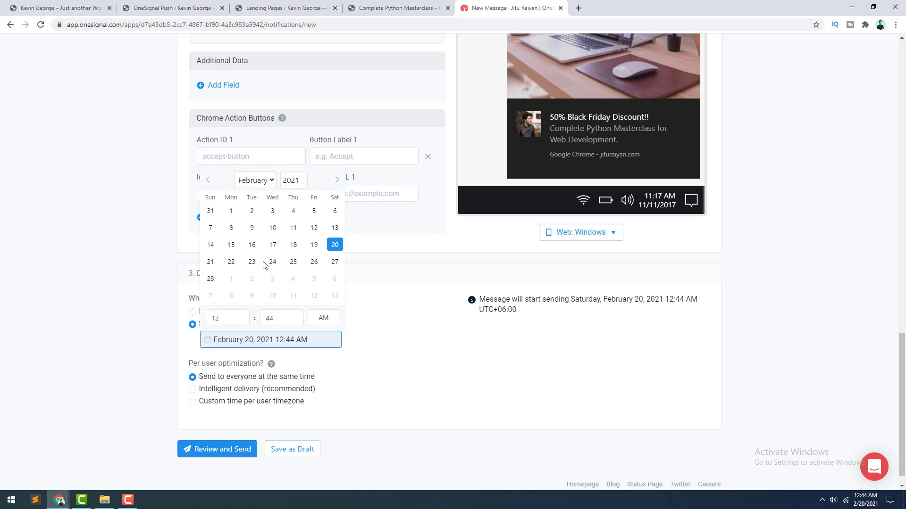
left_click(219, 351)
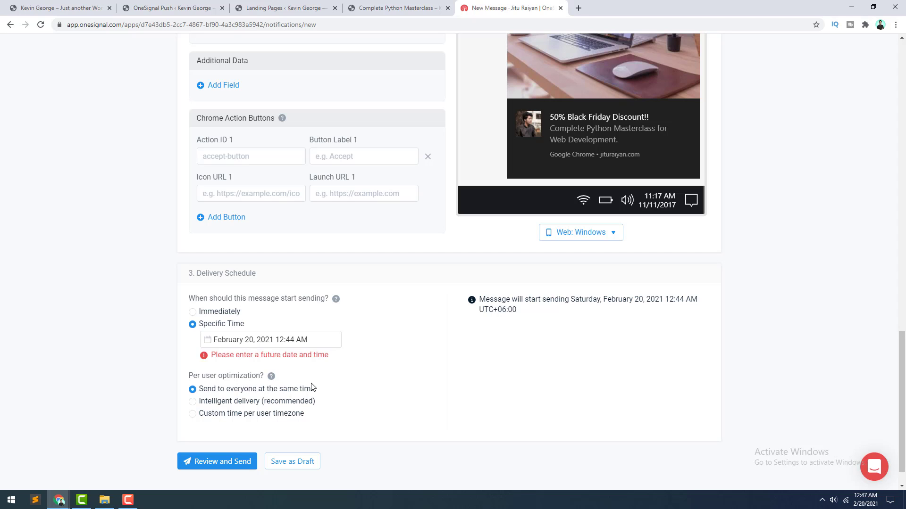
left_click(220, 418)
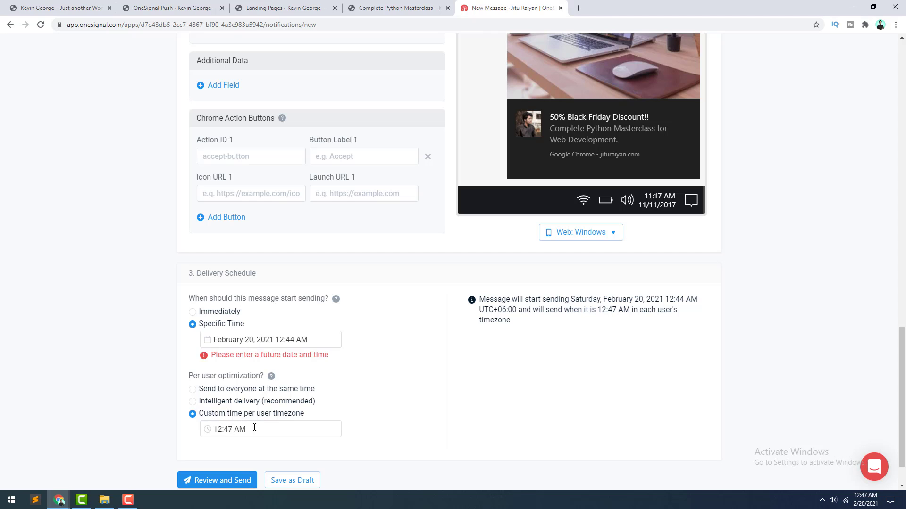
left_click(239, 433)
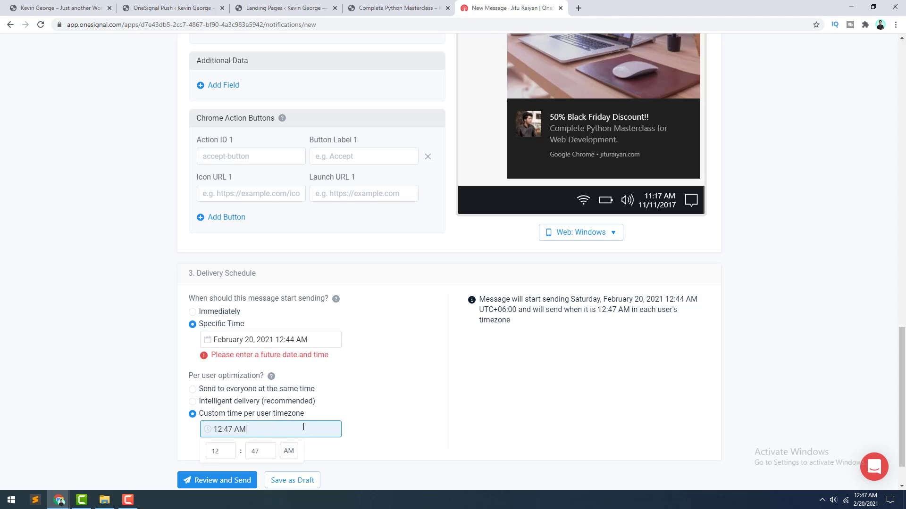
left_click(228, 404)
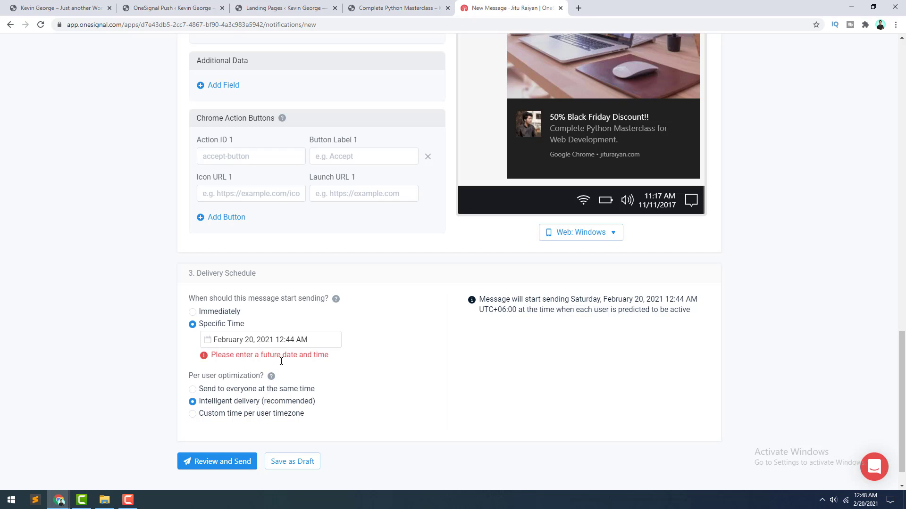
left_click(207, 315)
left_click(220, 358)
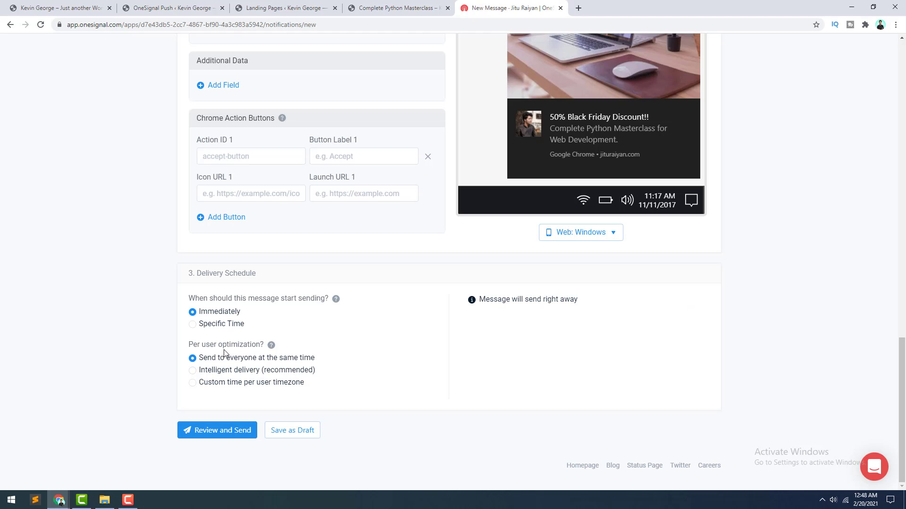
Step: Review the Black Friday push, send it to subscribers, and open its delivery report
left_click(221, 435)
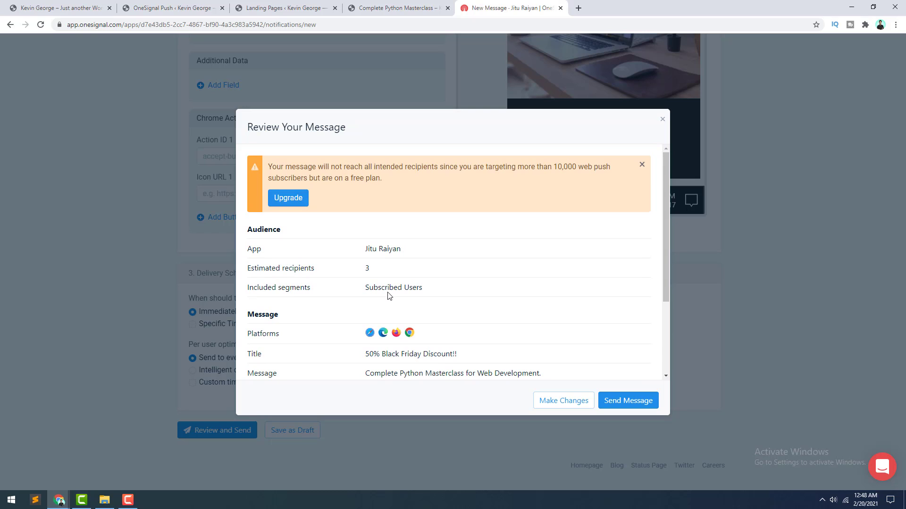
left_click(610, 402)
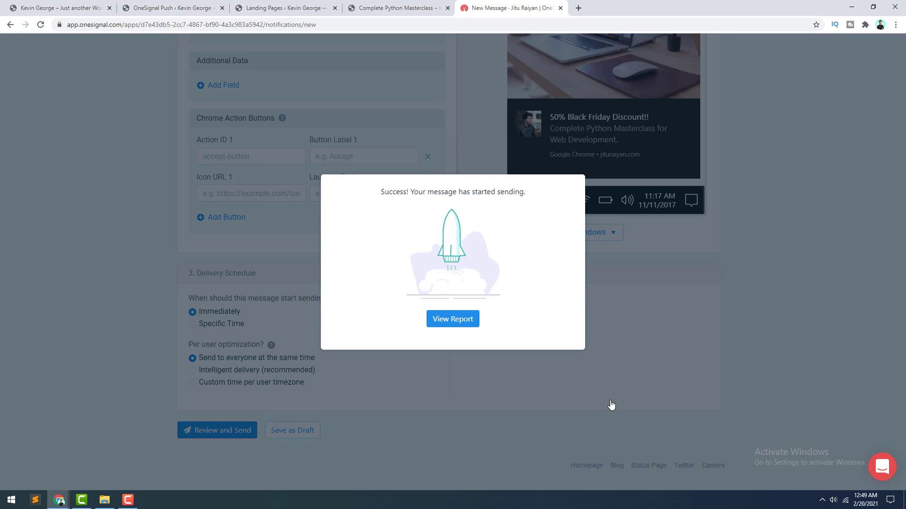
key("Return")
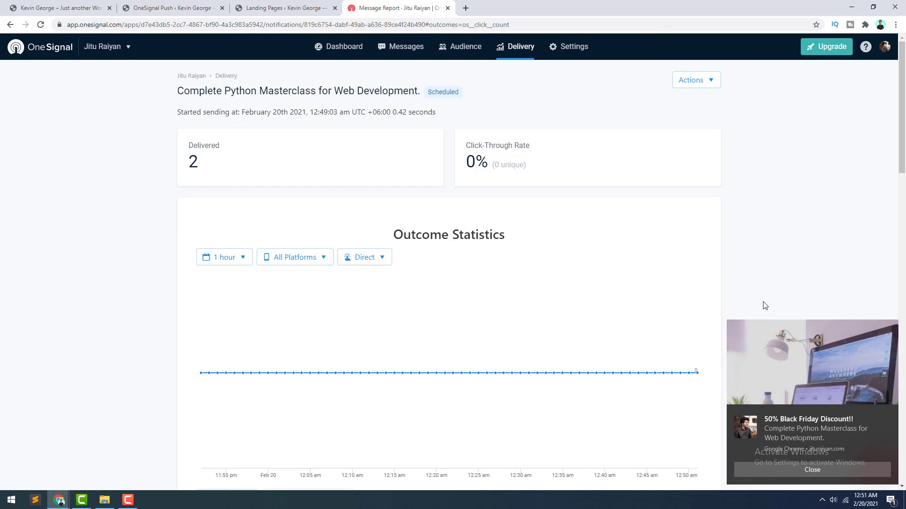
Step: Open the course landing page from the received Windows notification
left_click(805, 359)
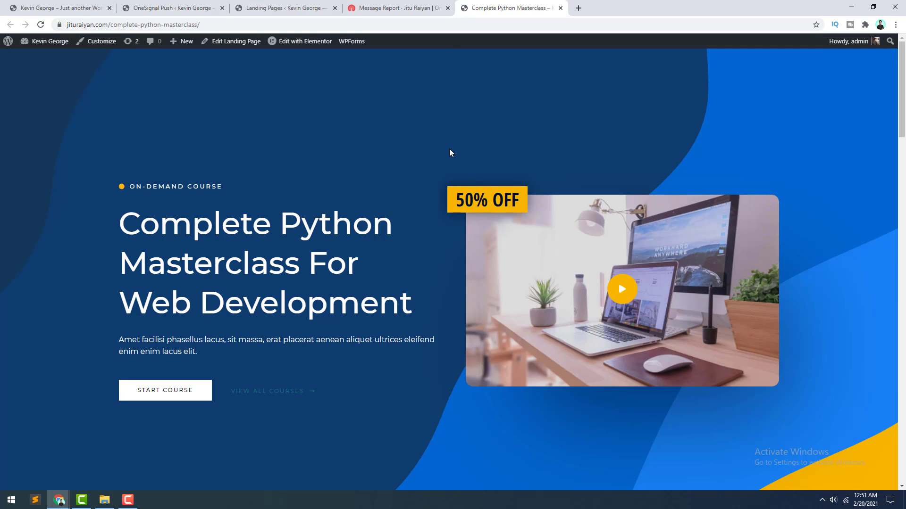
scroll(526, 366, "down", 7)
scroll(524, 366, "up", 7)
Step: Reload the message report to check updated statistics, then go to Sent Messages
left_click(371, 6)
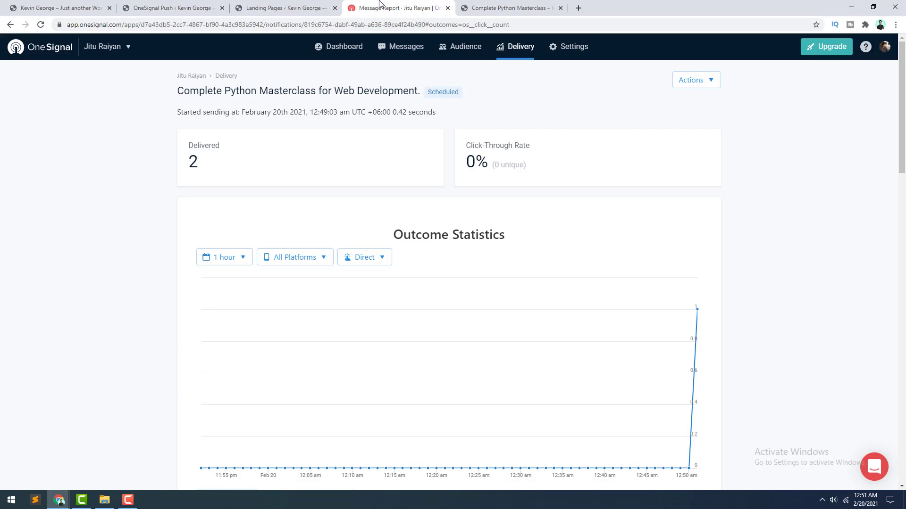
left_click(40, 25)
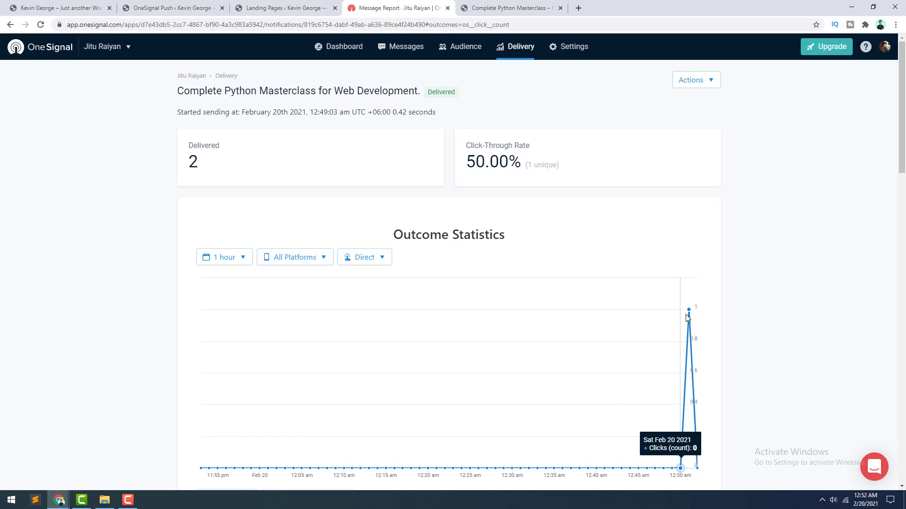
scroll(688, 317, "down", 7)
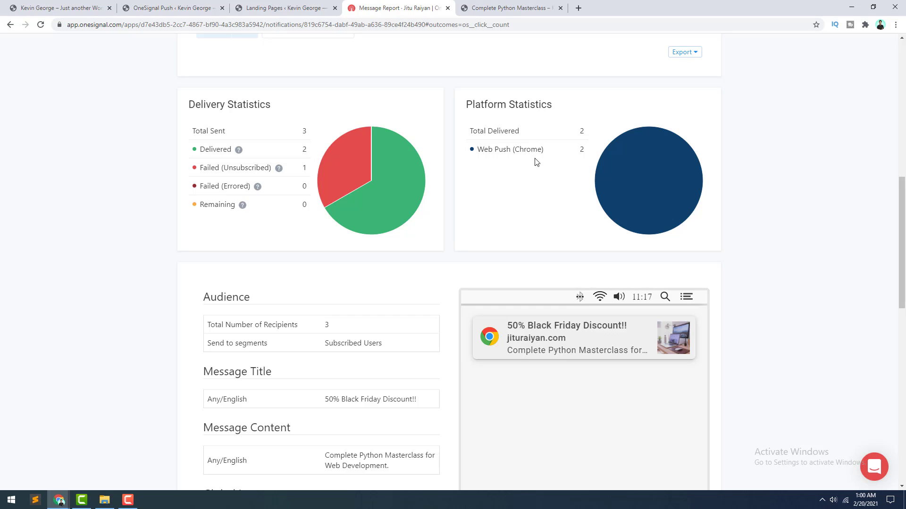
scroll(511, 193, "down", 10)
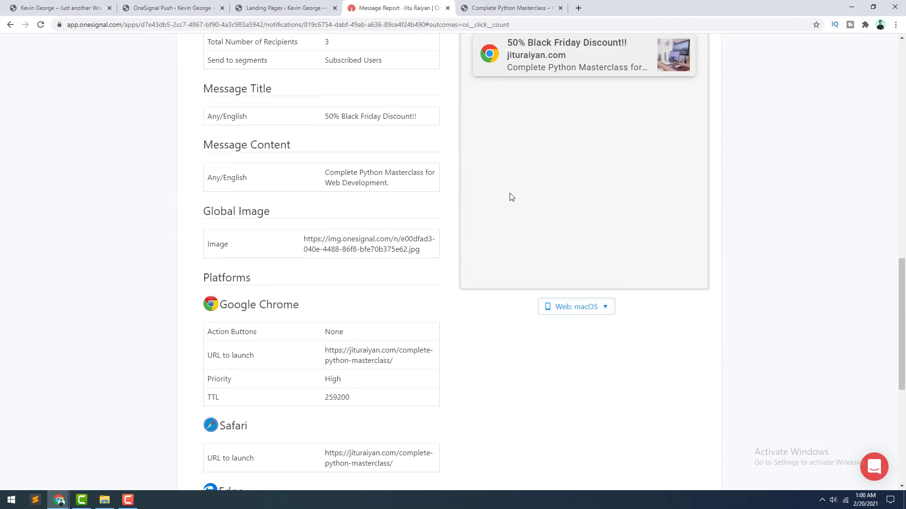
scroll(505, 235, "down", 2)
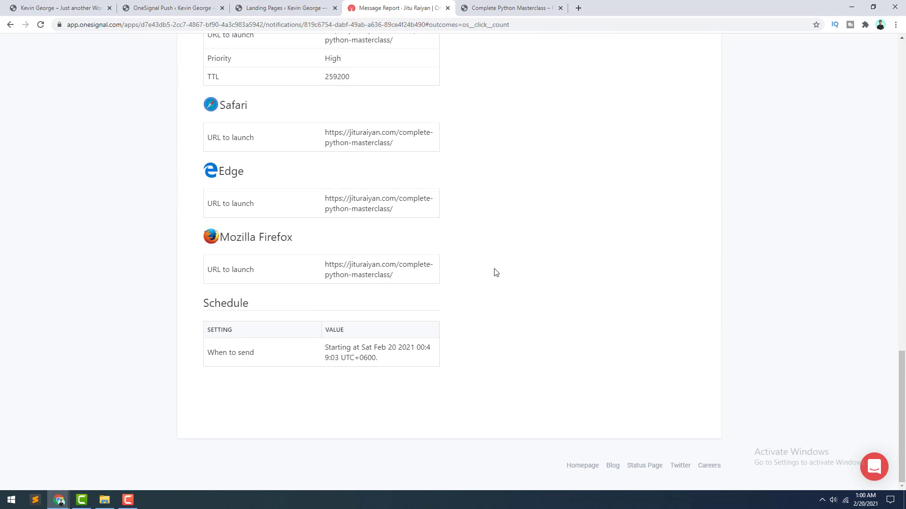
scroll(494, 272, "up", 15)
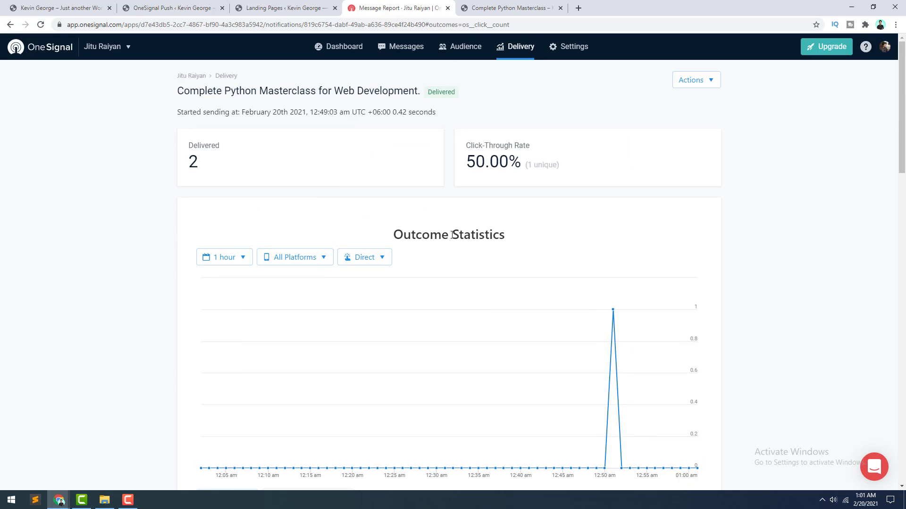
left_click(519, 46)
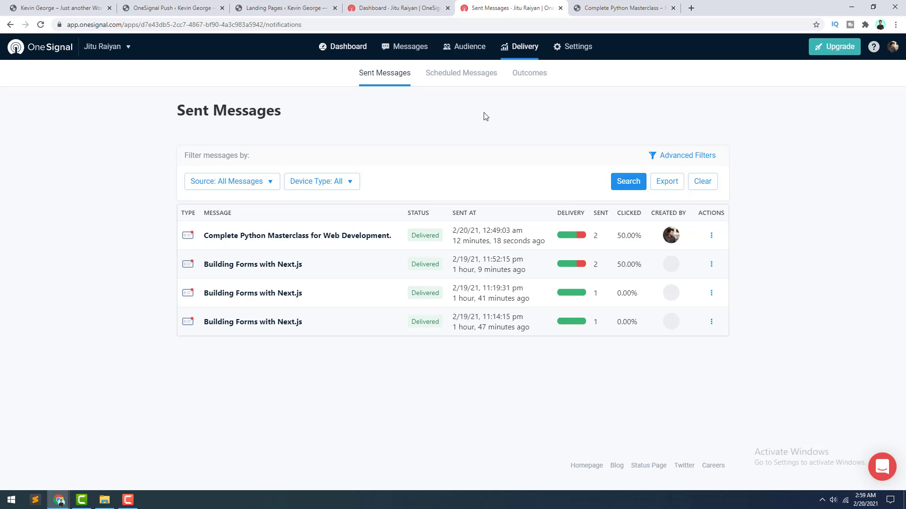
Step: Start a new push from the Dashboard targeting only the Active Users segment instead of Subscribed Users
left_click(399, 8)
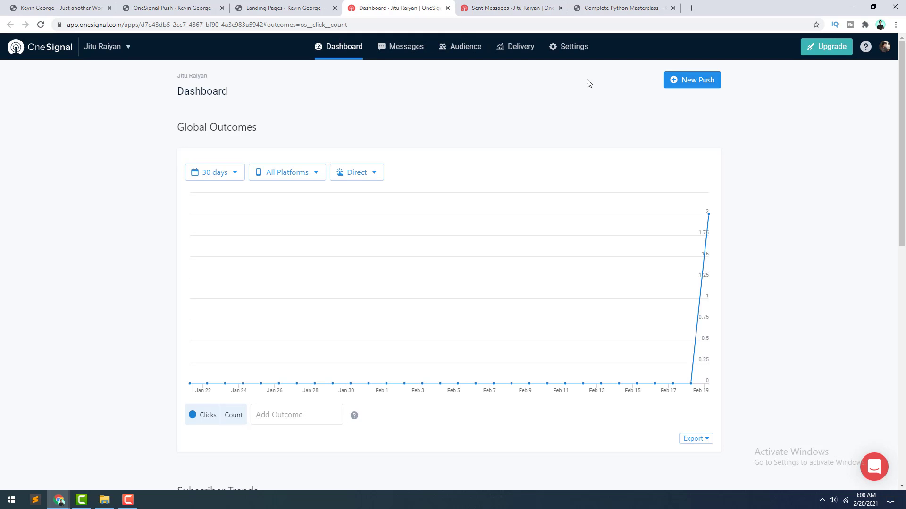
left_click(682, 79)
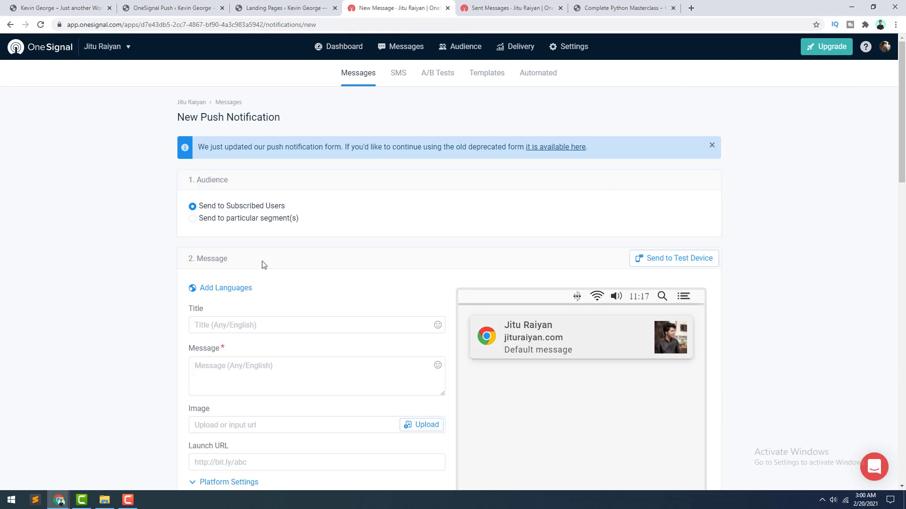
left_click(253, 221)
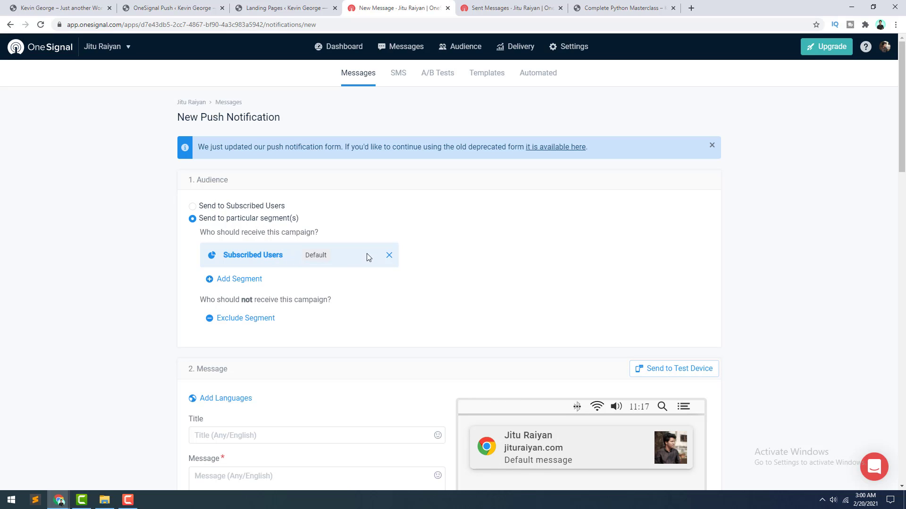
left_click(389, 255)
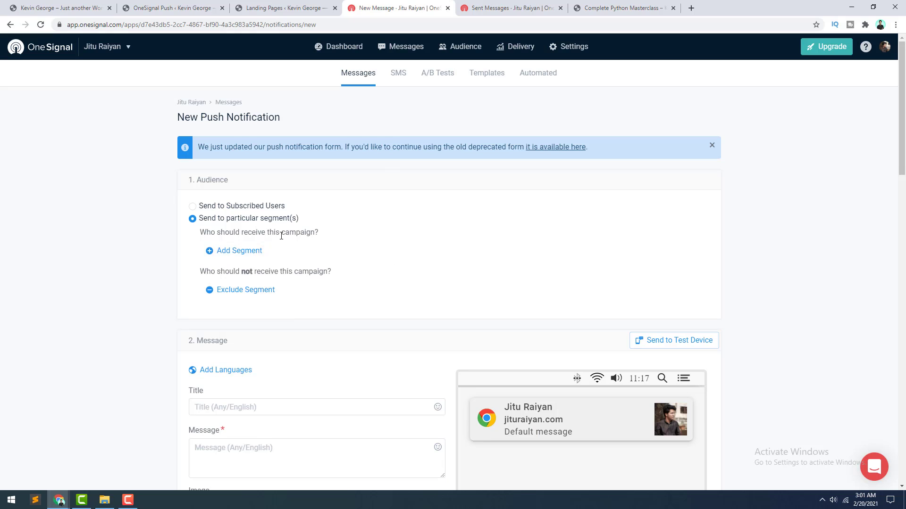
left_click(260, 253)
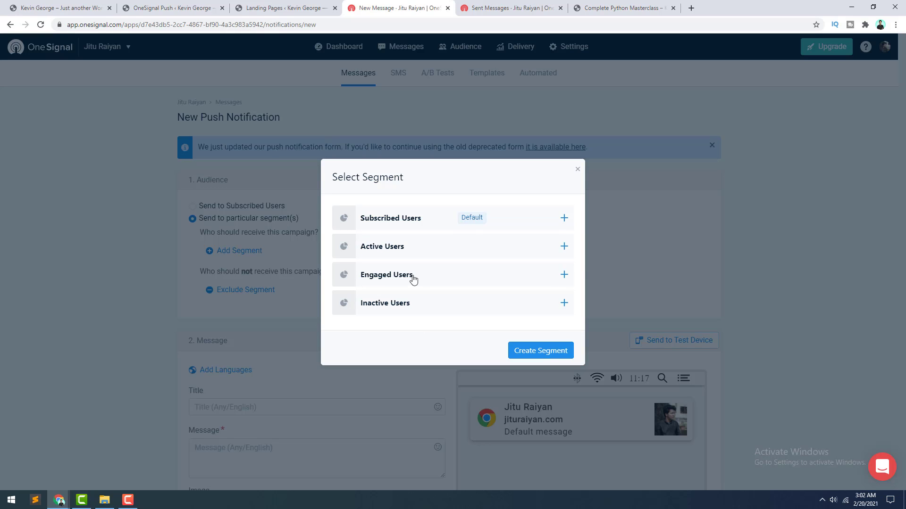
left_click(427, 256)
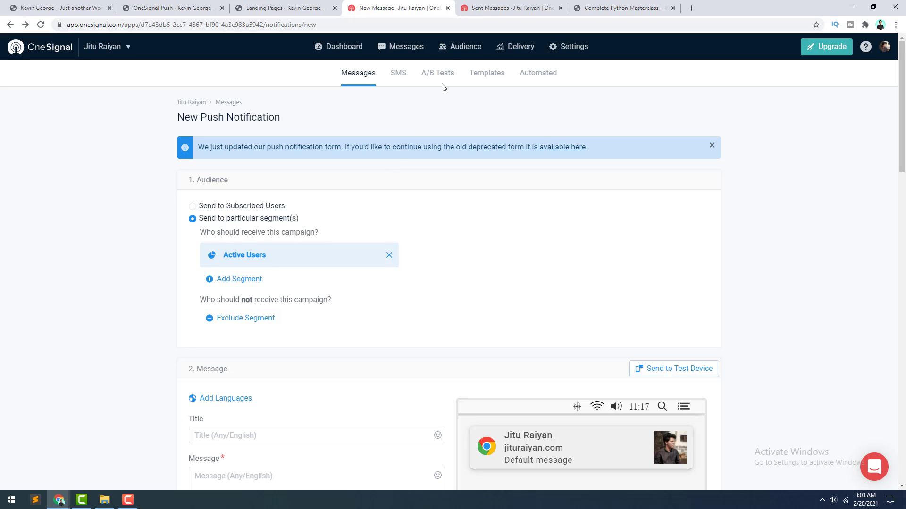
Step: Open the Audience segments page in a new tab
right_click(462, 50)
left_click(492, 55)
left_click(491, 8)
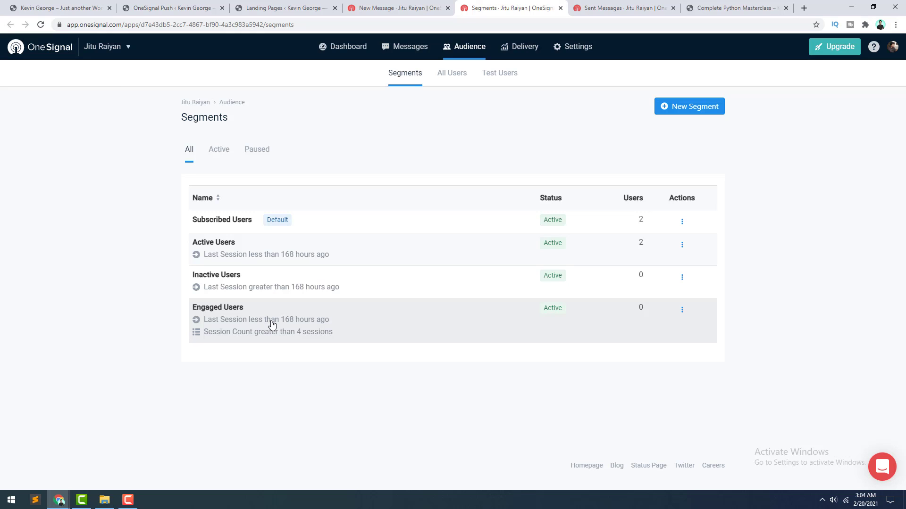
left_click(303, 324)
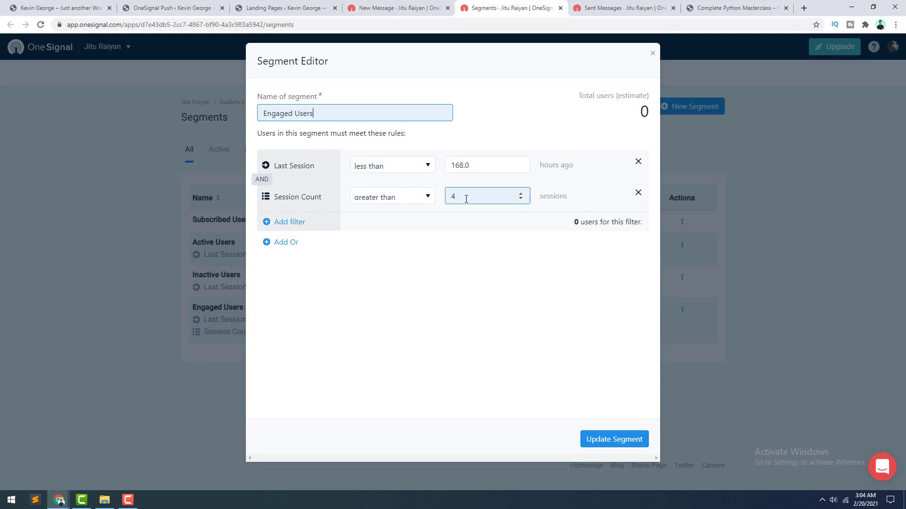
left_click(520, 199)
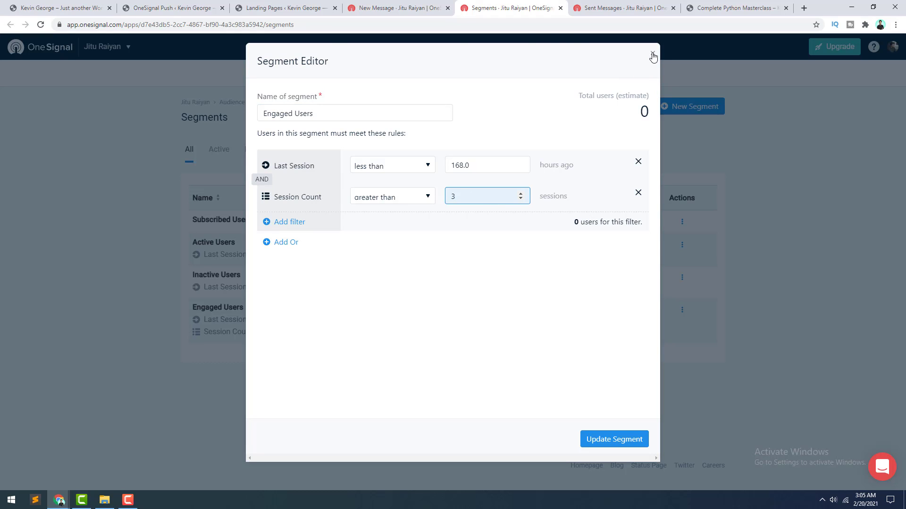
left_click(652, 53)
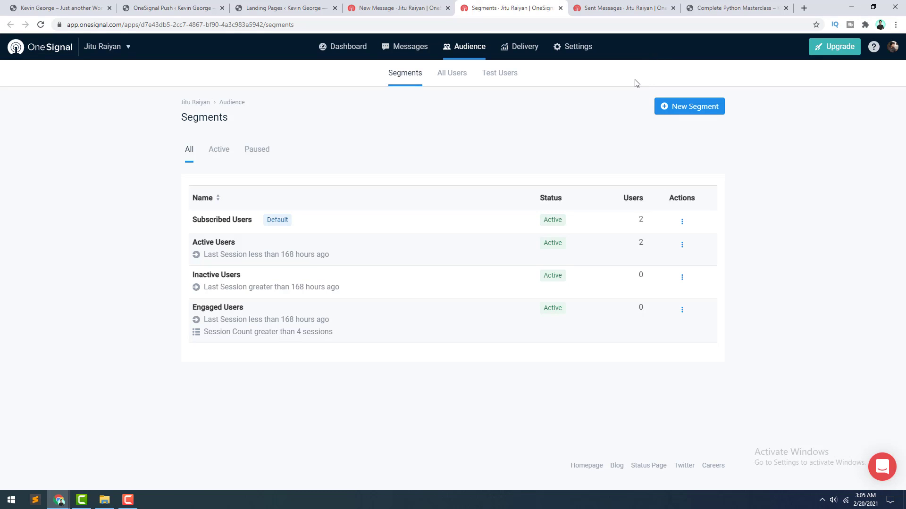
Step: Start a new segment with a Country rule set to United States (US)
left_click(677, 112)
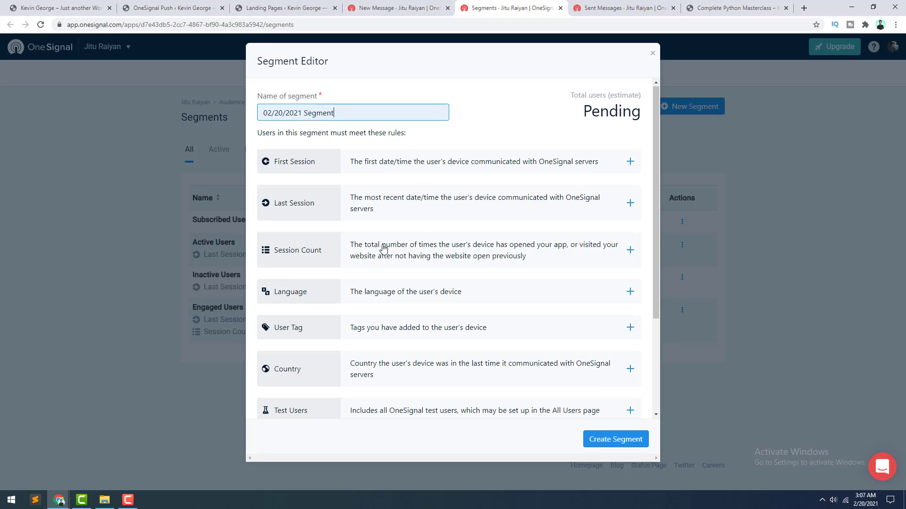
scroll(383, 249, "down", 3)
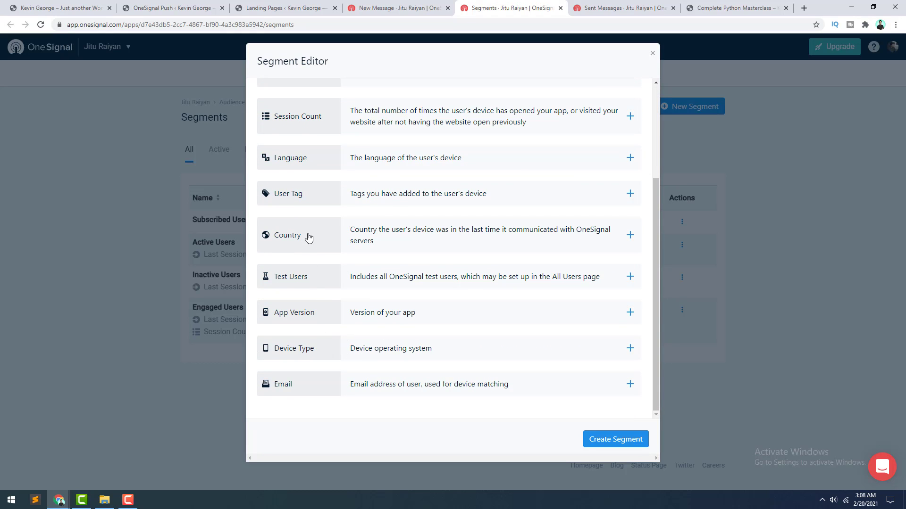
scroll(319, 153, "up", 3)
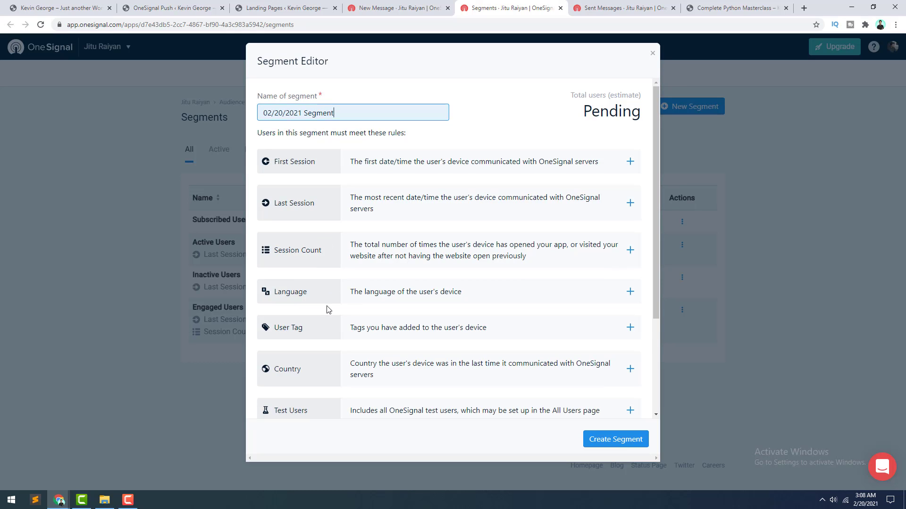
scroll(330, 302, "down", 1)
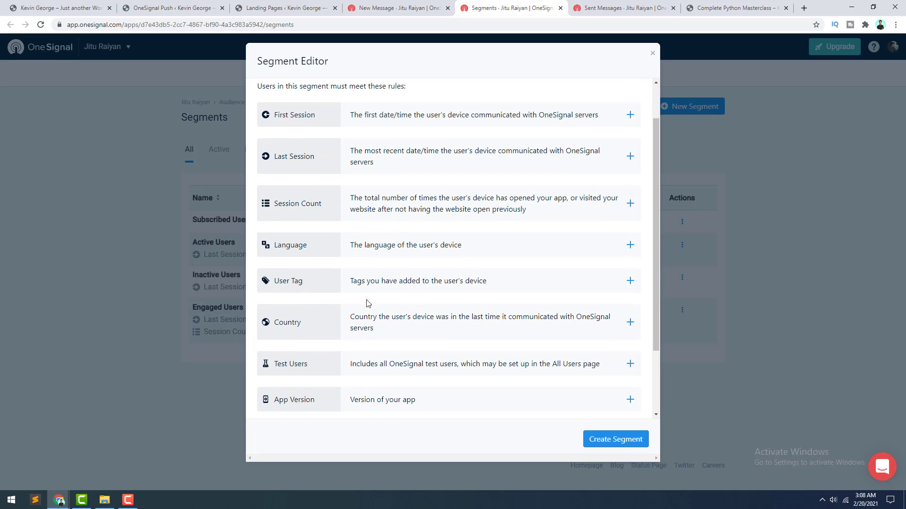
left_click(382, 326)
left_click(446, 168)
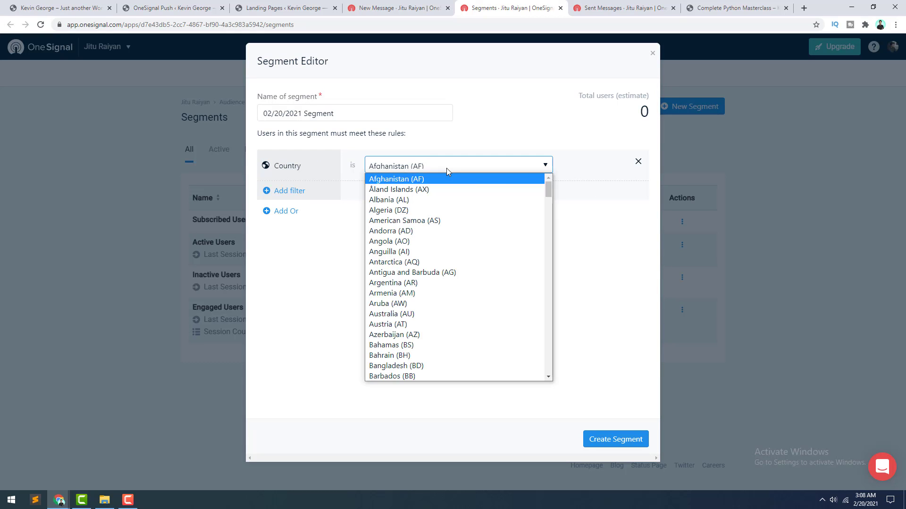
left_click_drag(548, 186, 560, 384)
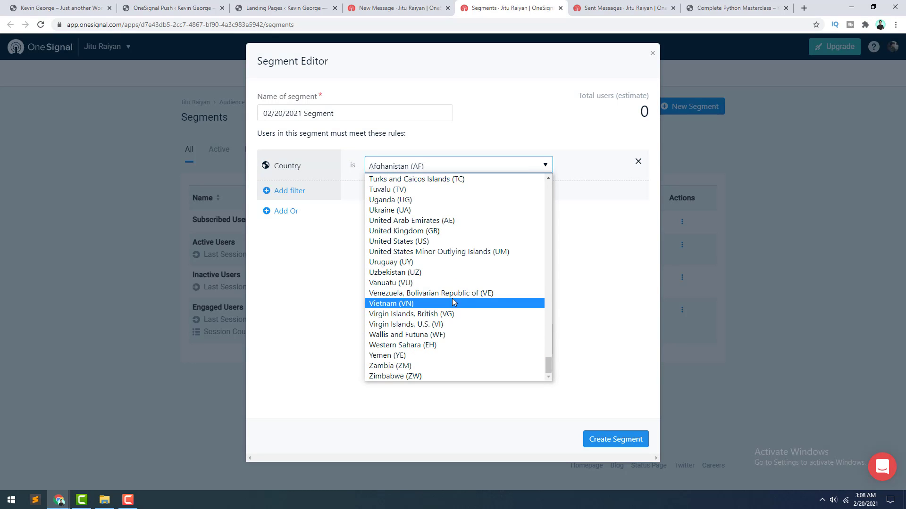
left_click(454, 242)
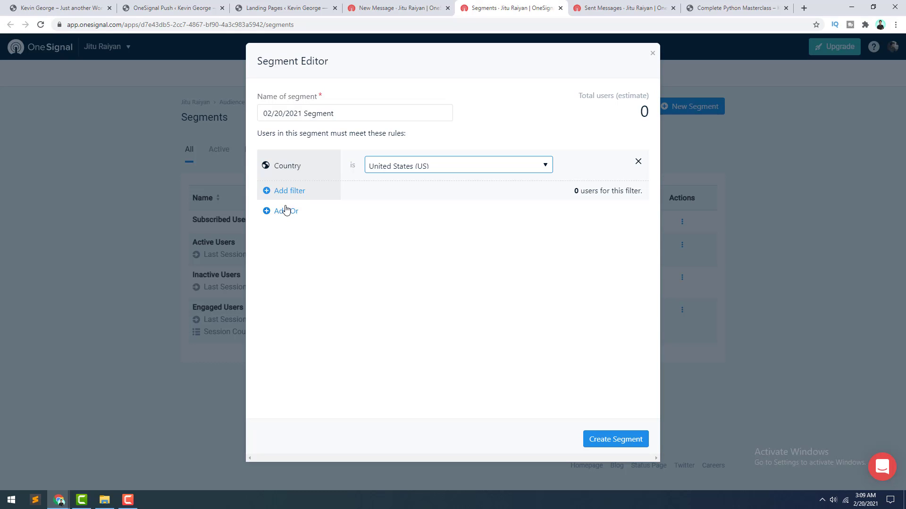
Step: Name the segment 'Potential Users' and create it
left_click(342, 113)
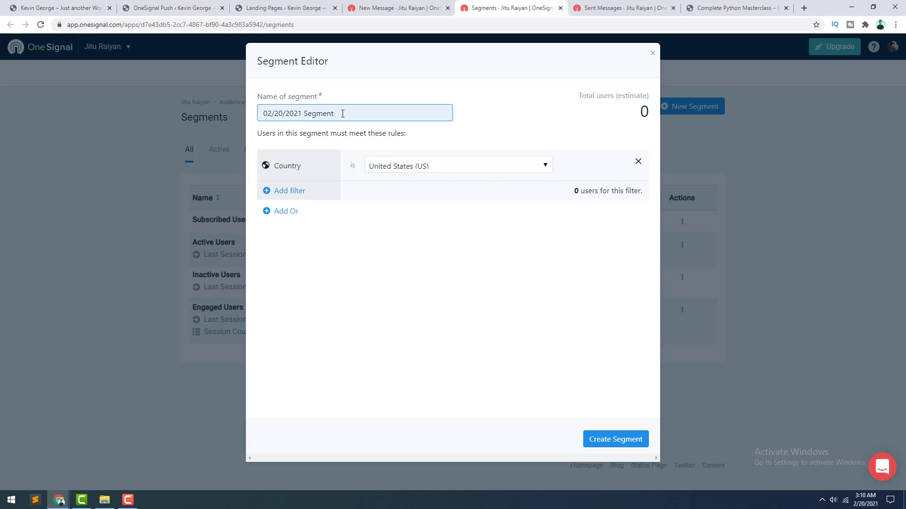
key("ctrl+a")
type("Potential Us")
left_click(617, 443)
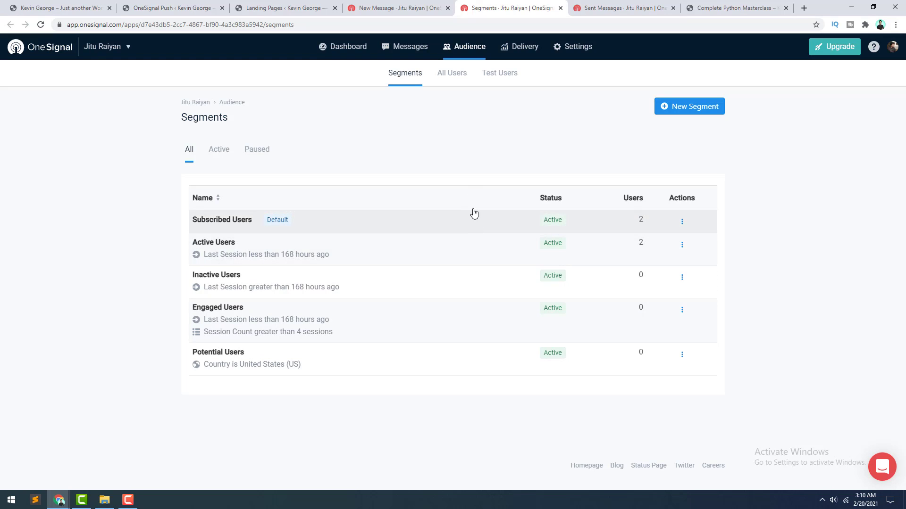
Step: Reload the New Message form, choose 'Send to particular segment(s)', and confirm Potential Users is listed
left_click(401, 9)
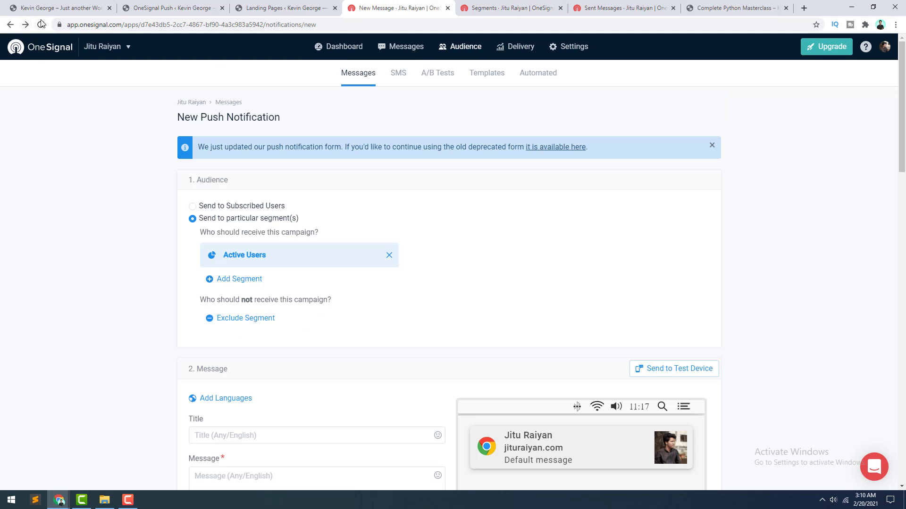
left_click(40, 24)
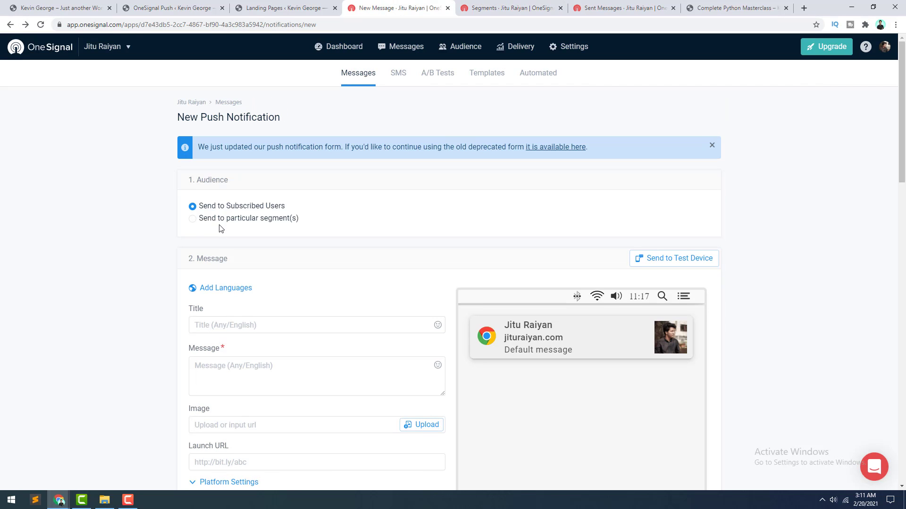
left_click(220, 221)
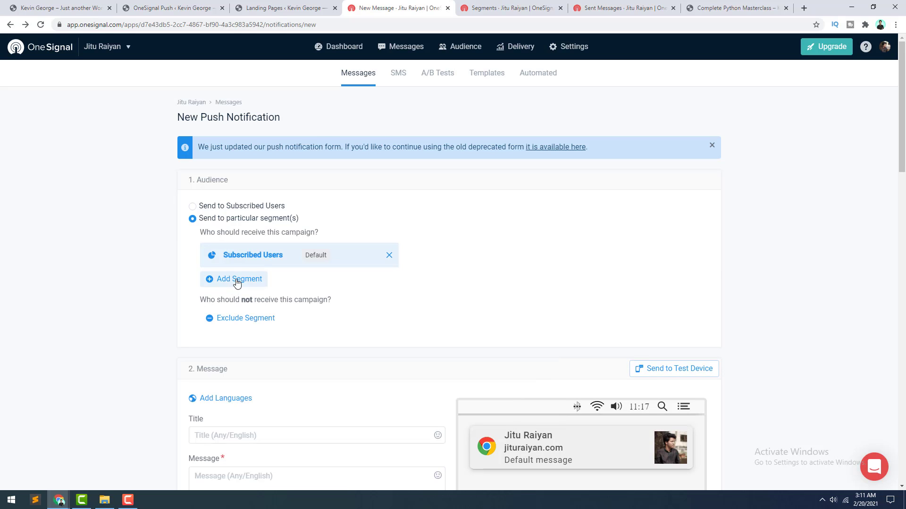
left_click(236, 281)
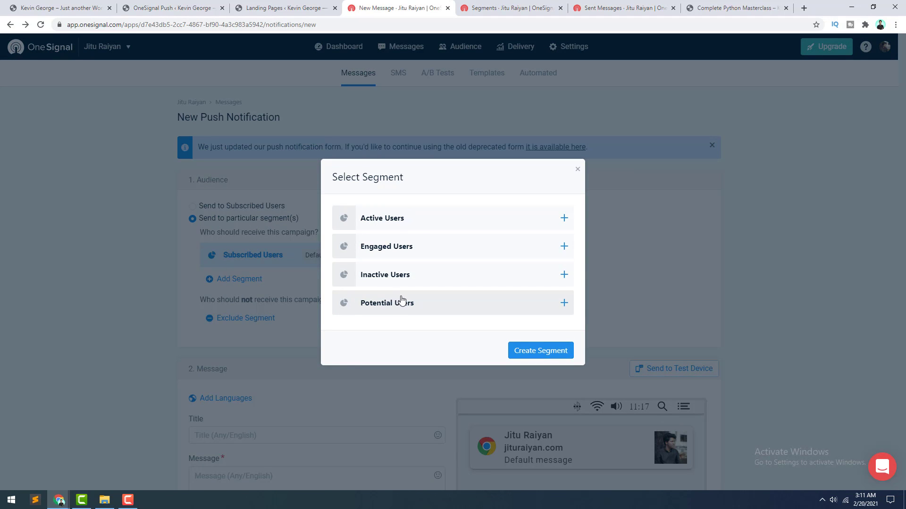
left_click(577, 169)
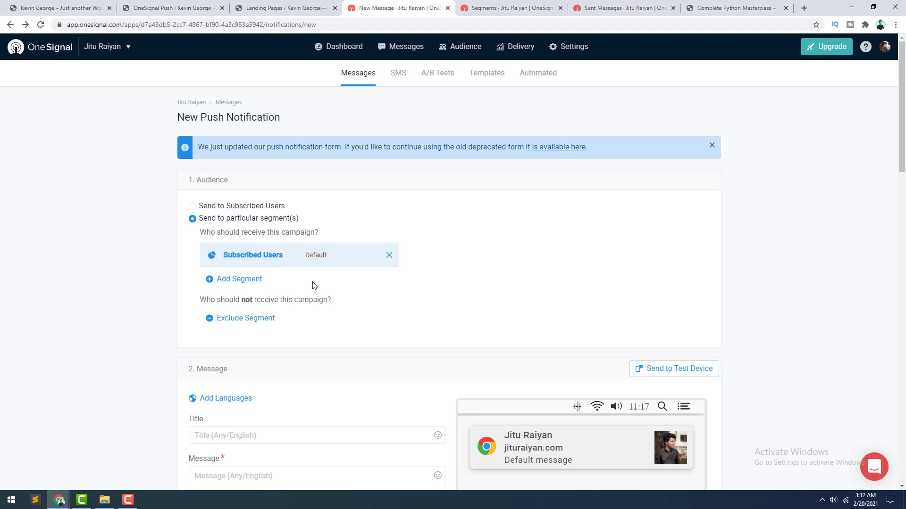